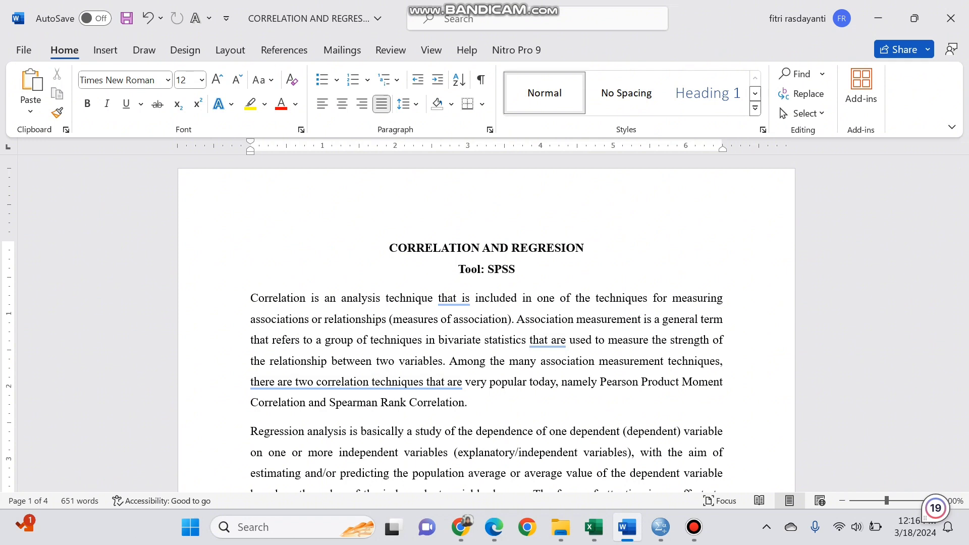
- Read through the correlation and regression notes, from the definitions to the decision rules, degree of relationship and SPSS test example
drag(962, 186, 962, 205)
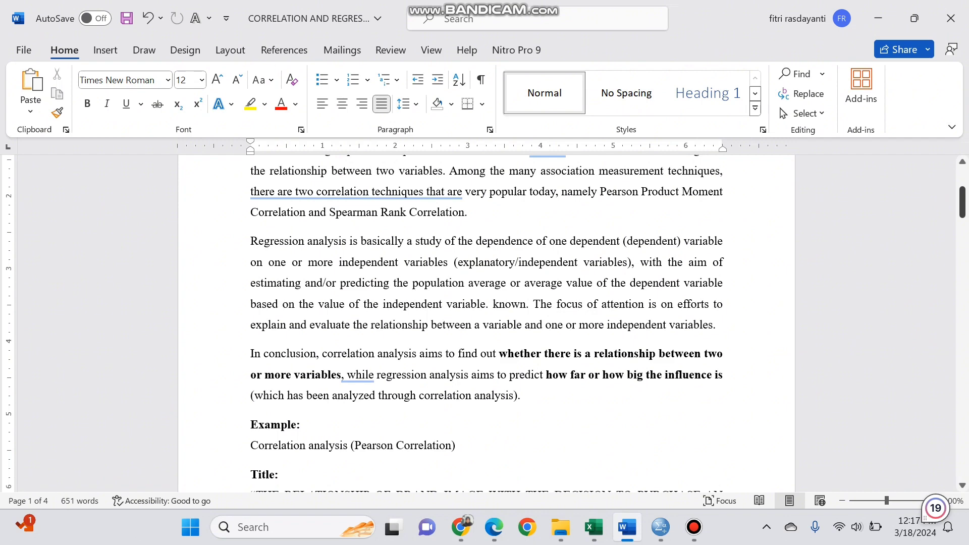
drag(962, 202, 962, 222)
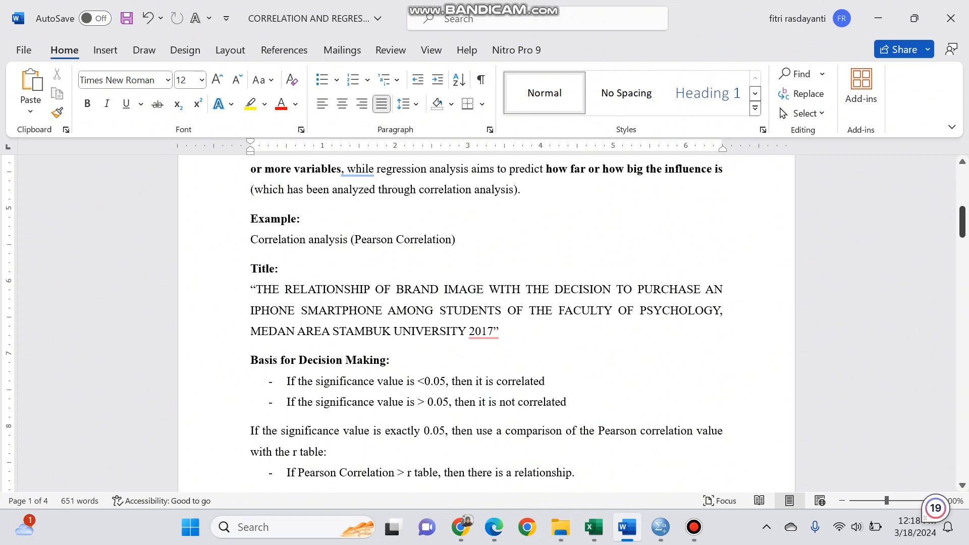
drag(962, 225, 962, 236)
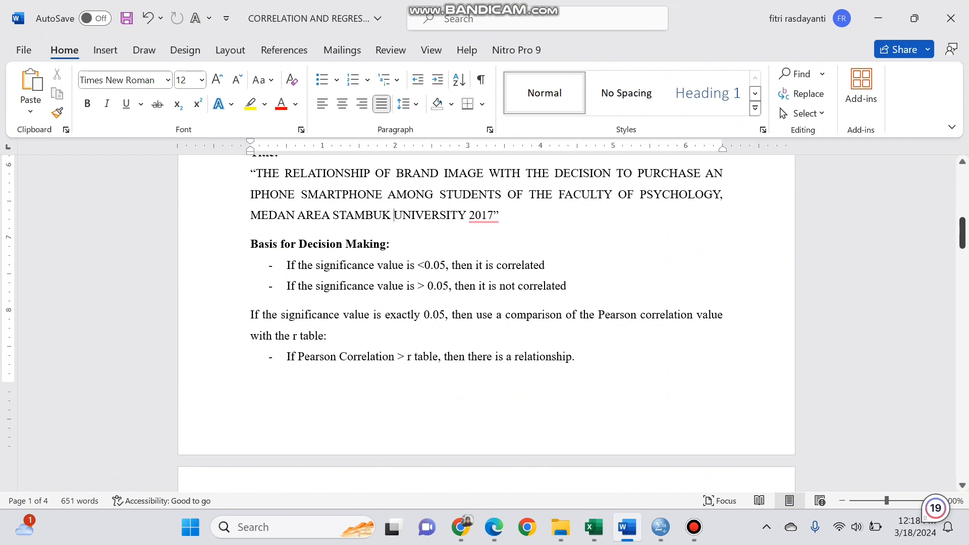
drag(962, 233, 962, 253)
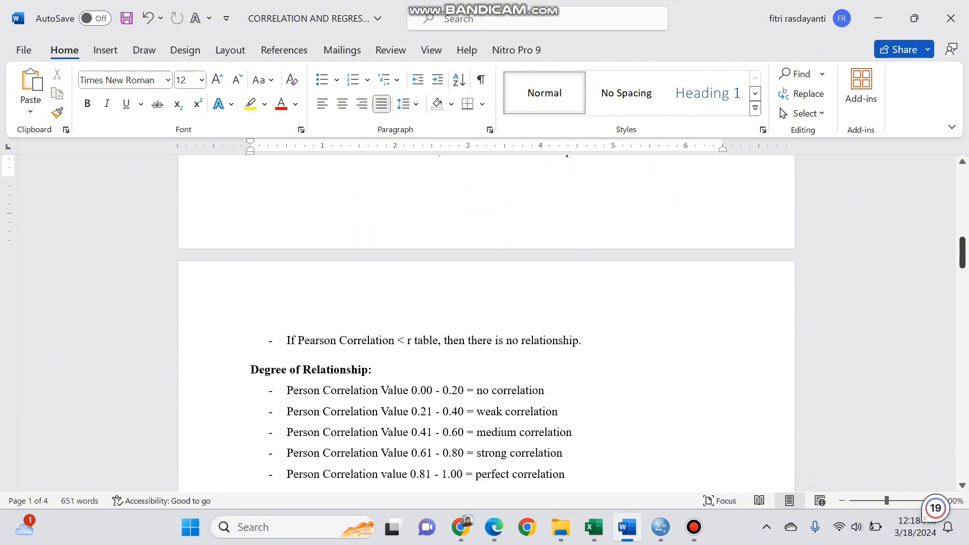
drag(961, 253, 962, 264)
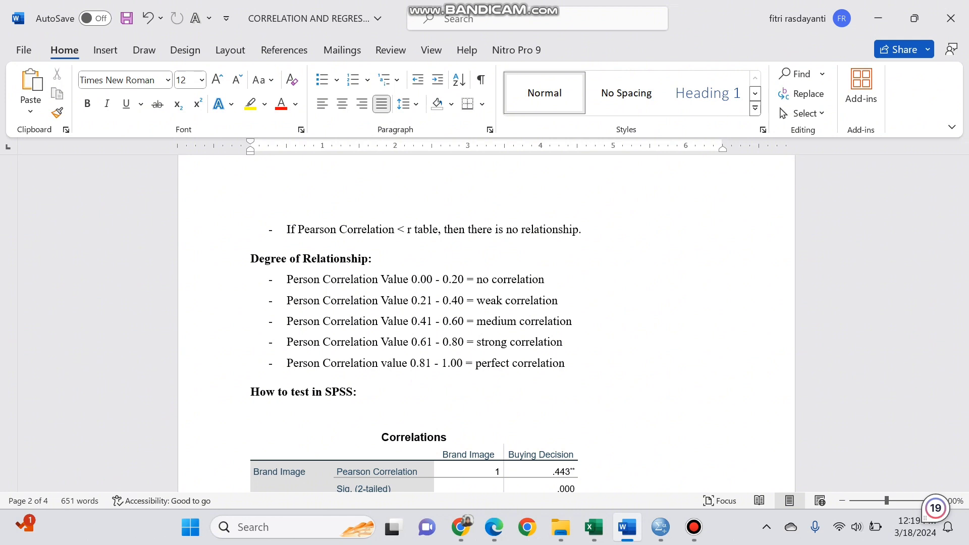
drag(962, 266, 961, 283)
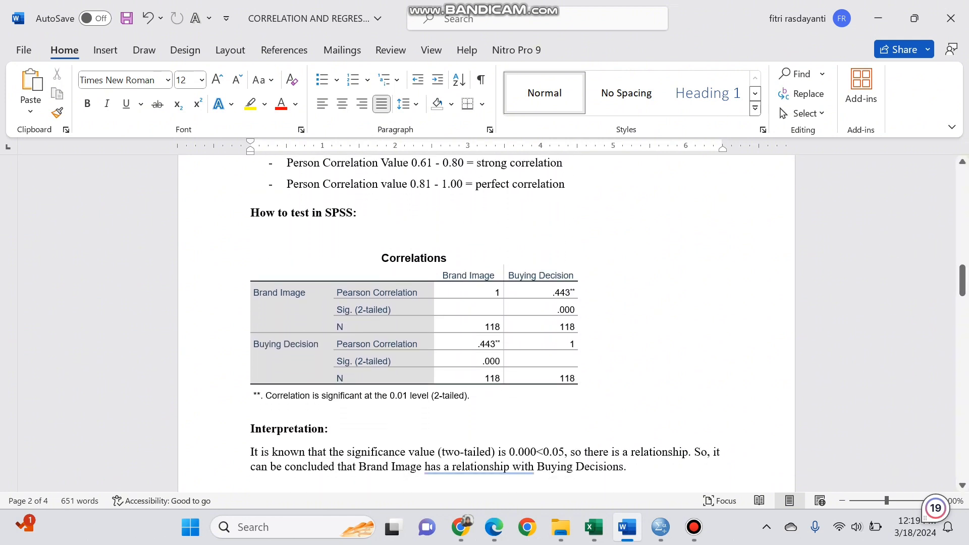
- Check the empty SPSS dataset and the X and Y columns in the Data Buying Decision workbook, ending back in the SPSS Data Editor
mouse_move(660, 527)
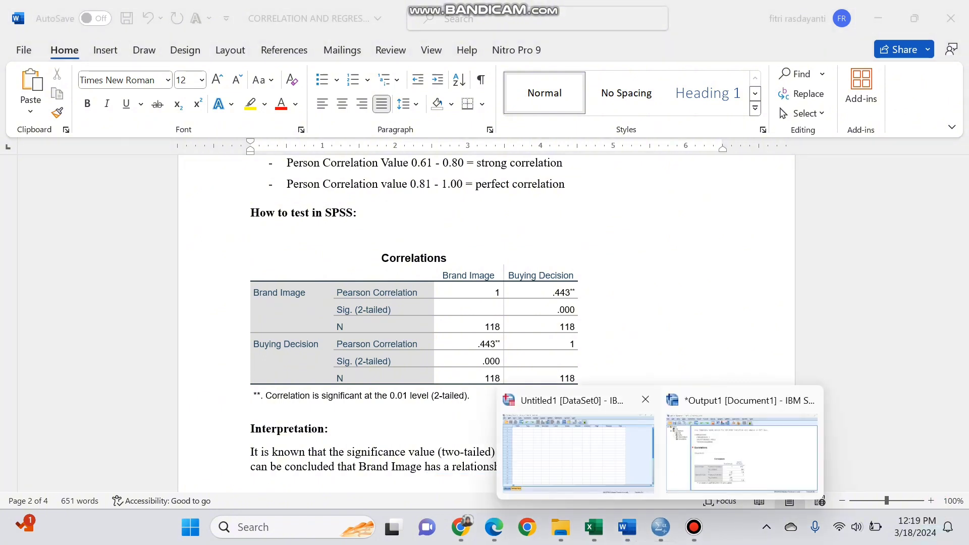
click(580, 479)
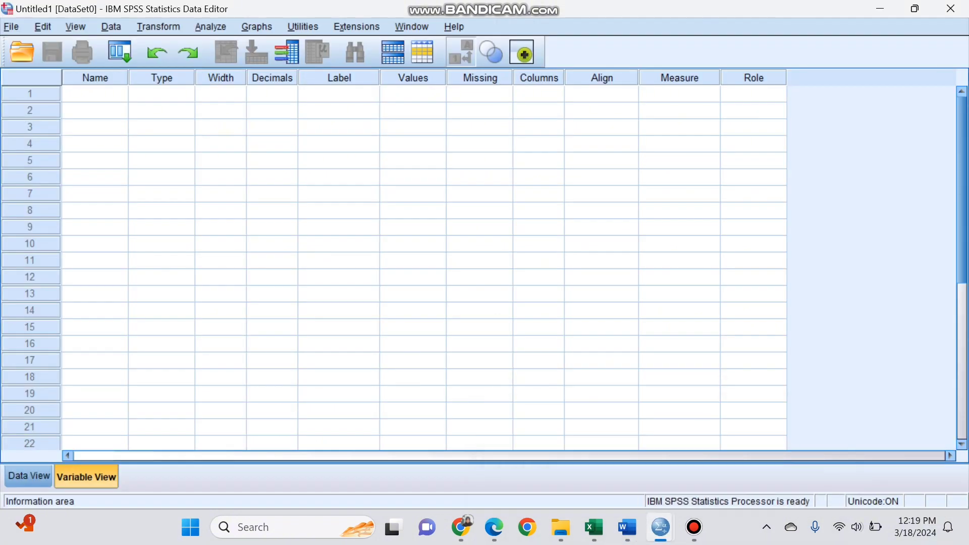
mouse_move(594, 527)
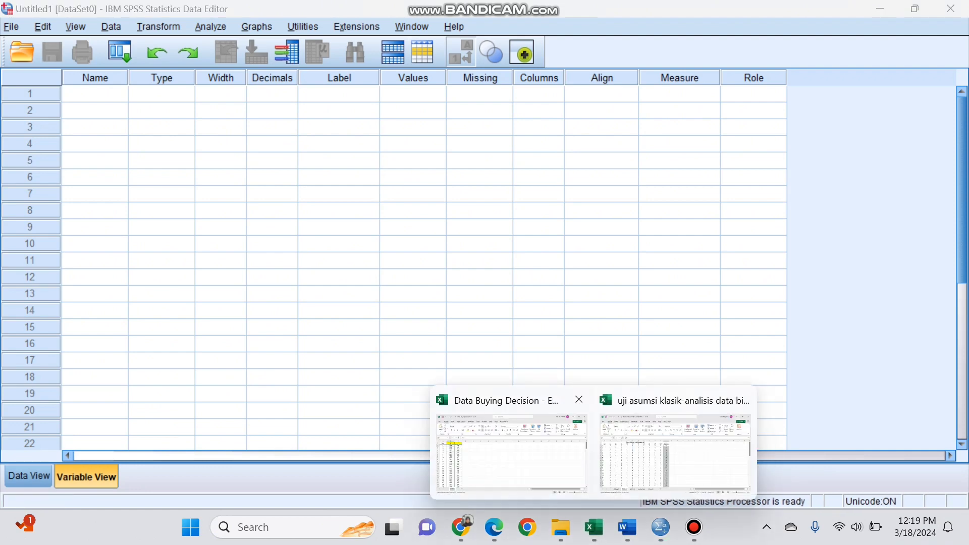
click(511, 452)
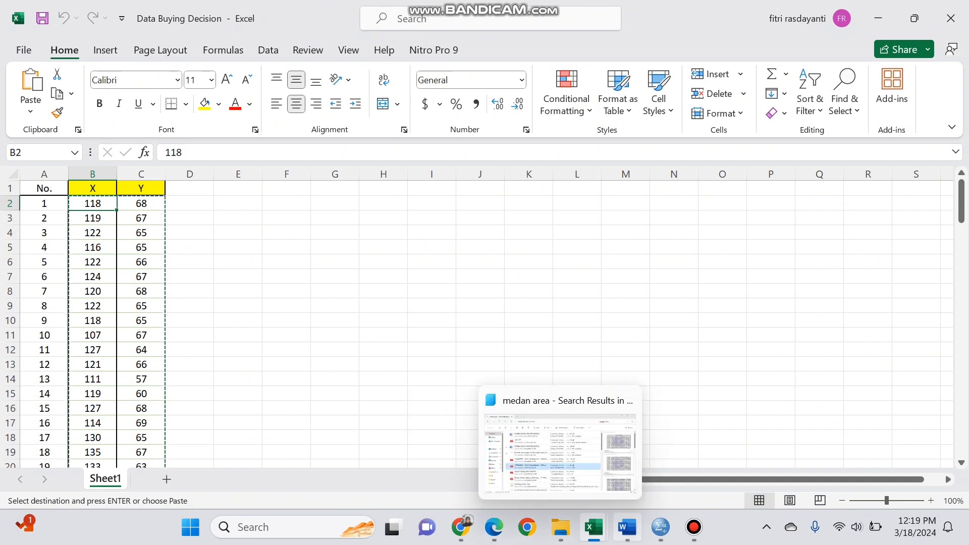
mouse_move(659, 526)
click(578, 451)
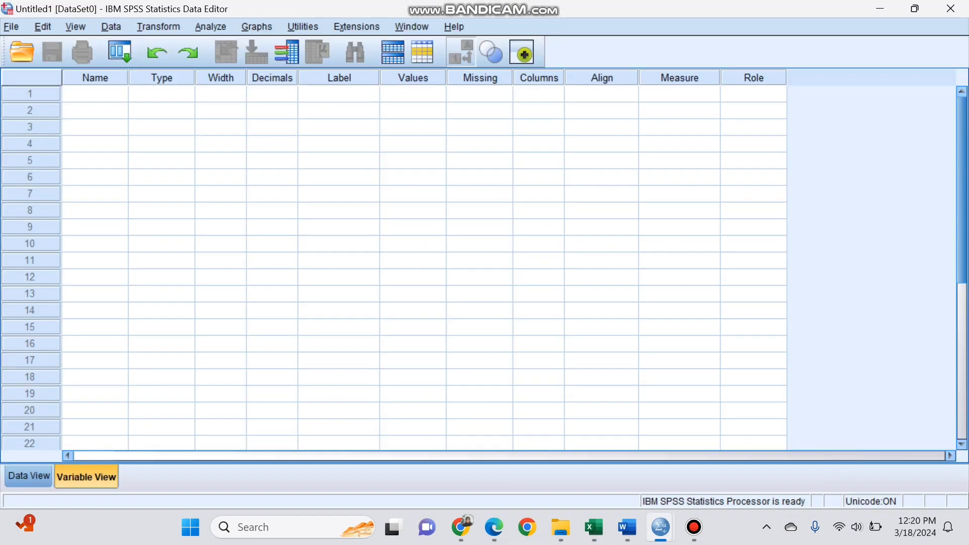
- Define two variables named X and Y in the first two rows of the SPSS variable definitions
key(ctrl+t)
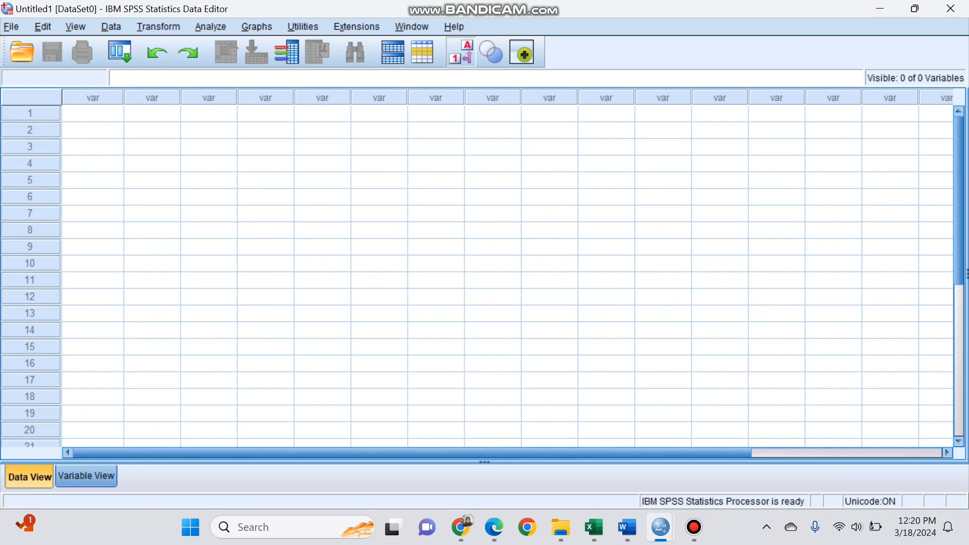
click(86, 476)
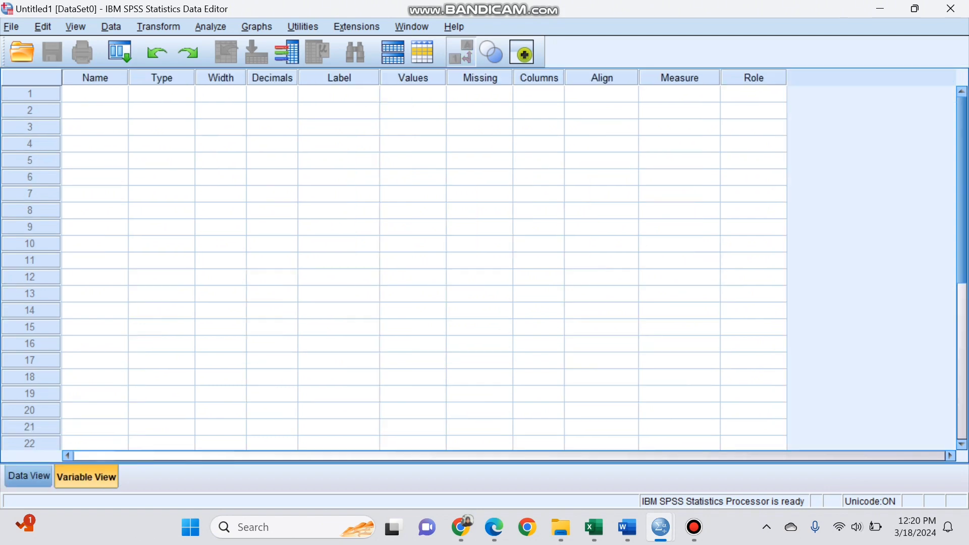
click(94, 94)
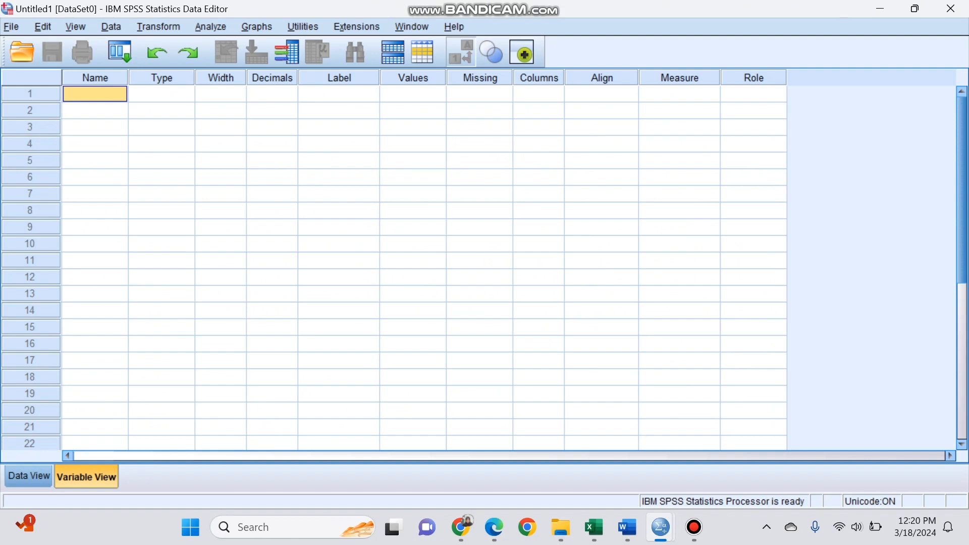
text(X)
key(Return)
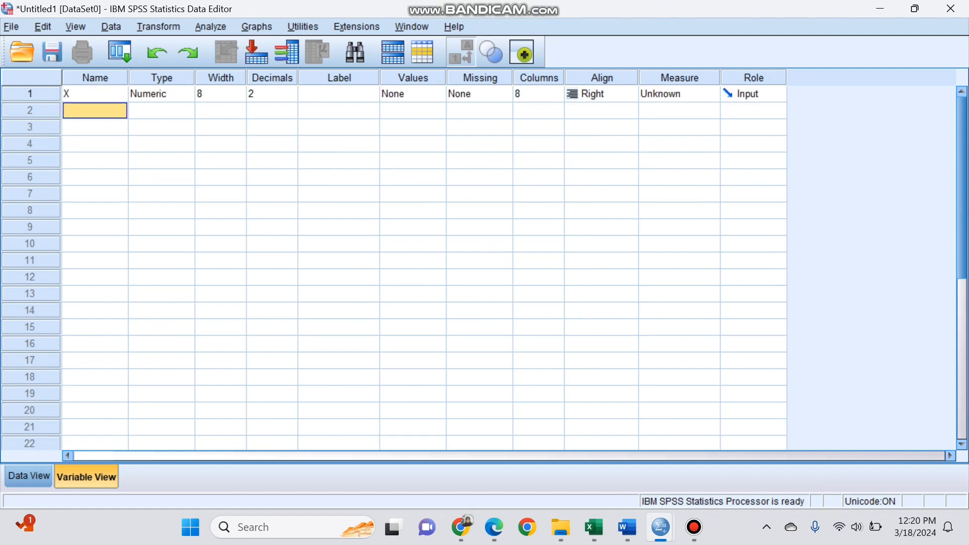
text(Y)
- Label variable X as "Brand Image"
key(Tab)
key(Tab)
key(Tab)
key(Tab)
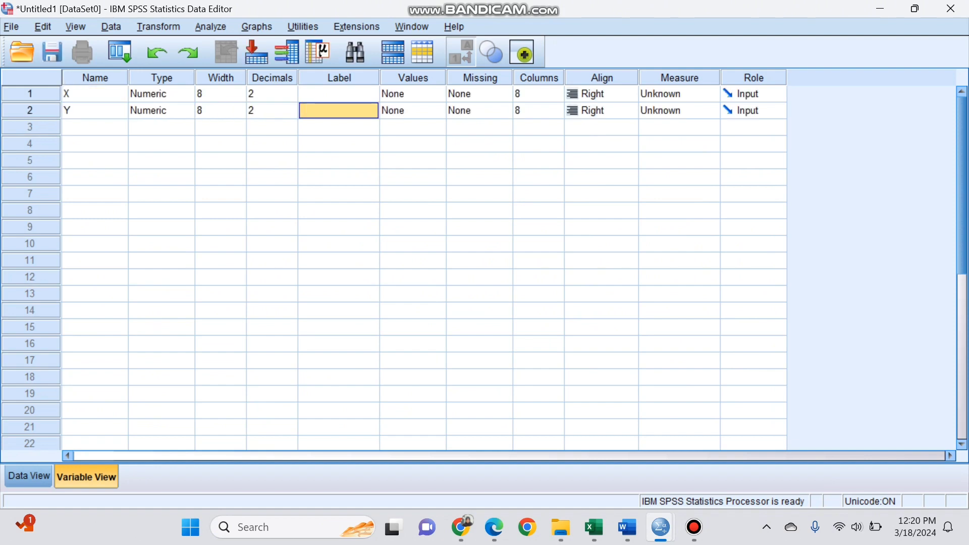
key(Up)
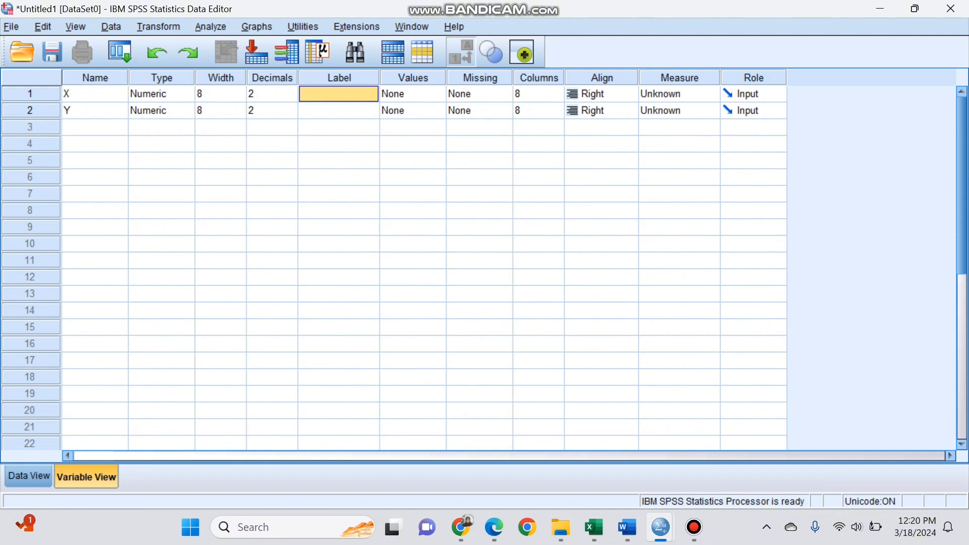
text(Buy)
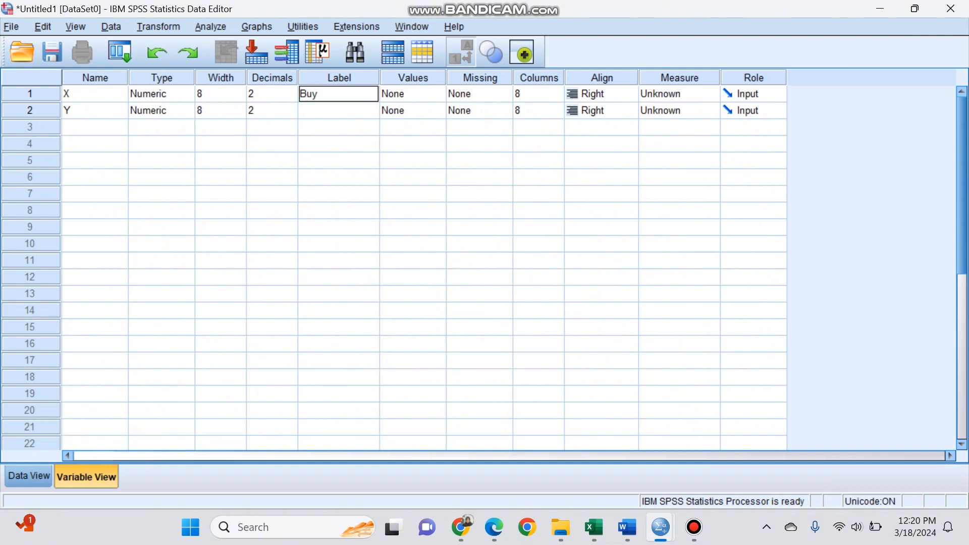
key(BackSpace)
key(BackSpace)
text(rand Image)
key(Return)
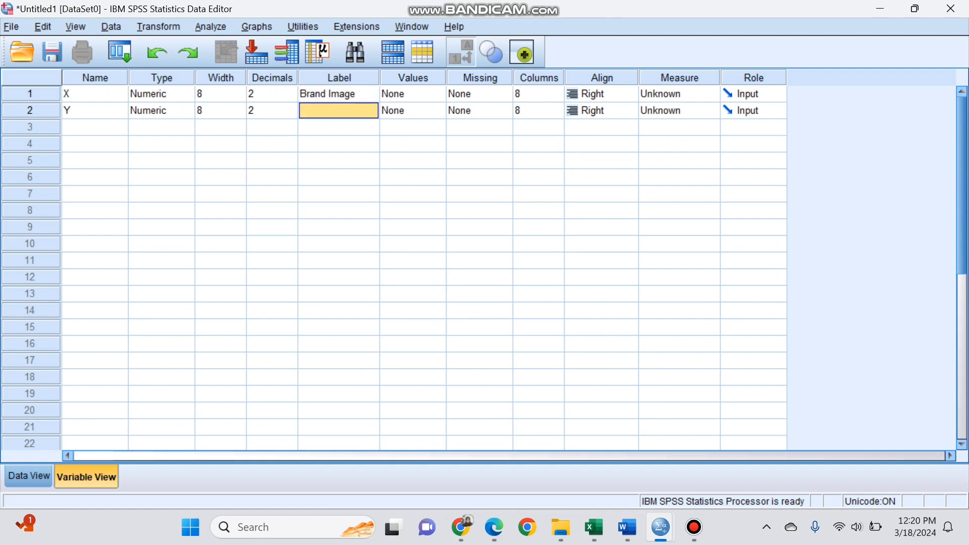
- Label variable Y as "Buying Decision" and display the dataset's data grid
text(Buying)
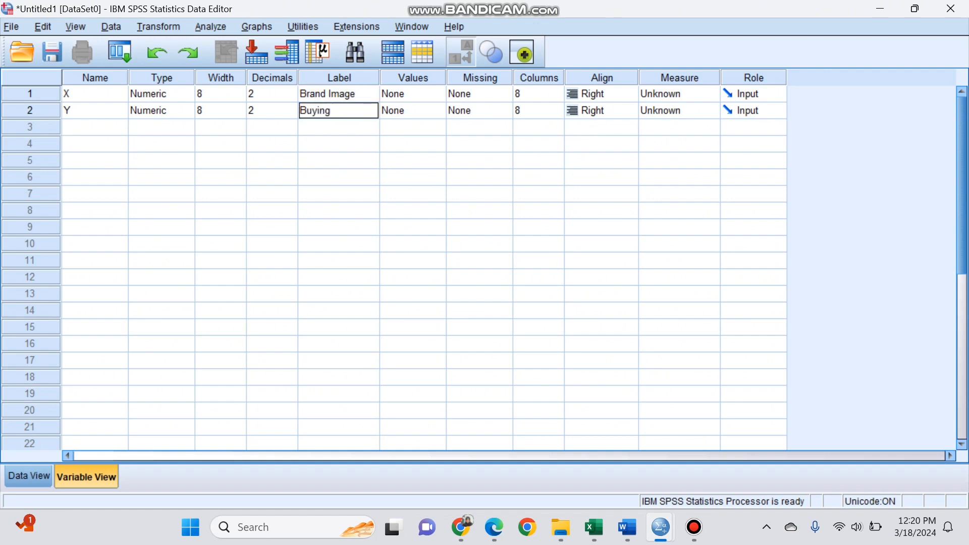
text( DEsc)
key(BackSpace)
key(BackSpace)
key(BackSpace)
text(ecision)
click(28, 475)
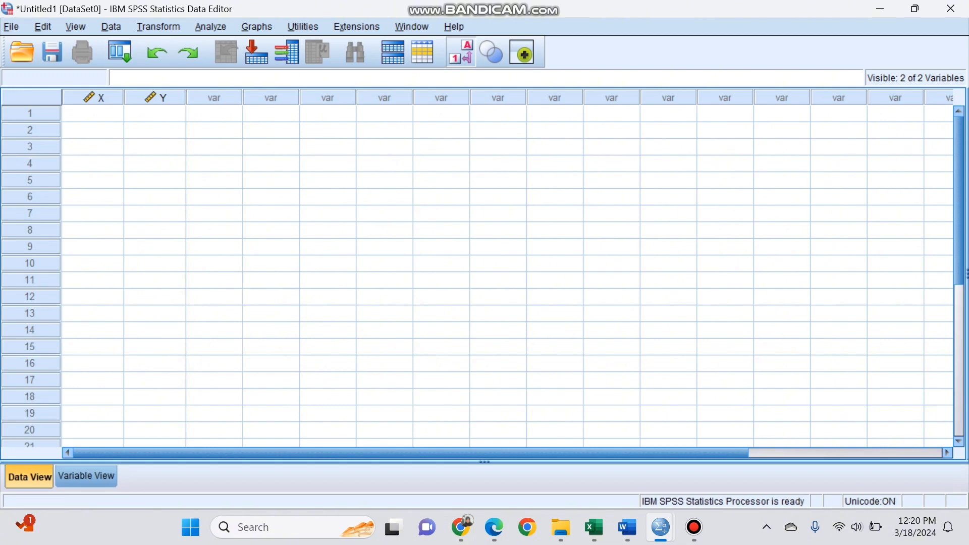
- Switch to the Data Buying Decision workbook in Excel and copy the X and Y values in B2:C119 without the headers
mouse_move(594, 527)
click(510, 444)
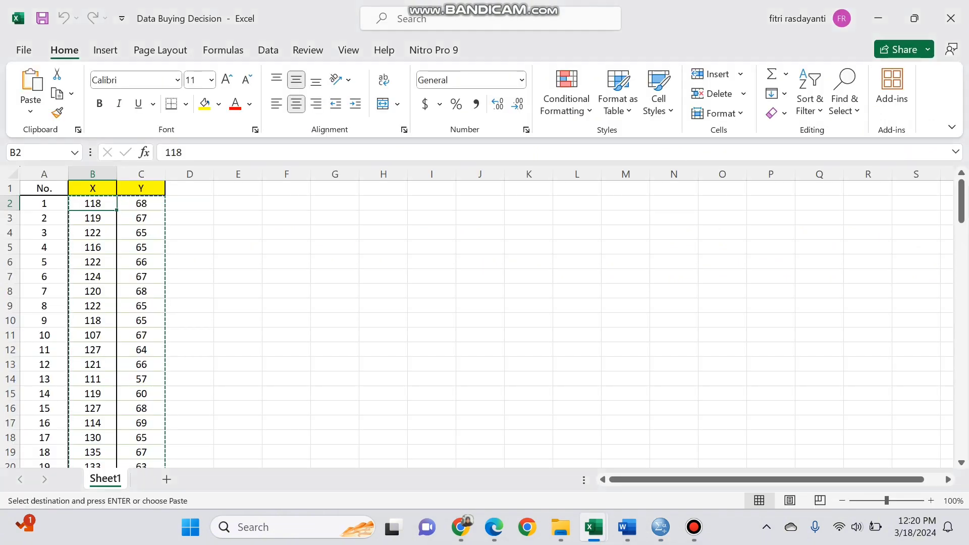
click(141, 218)
click(93, 218)
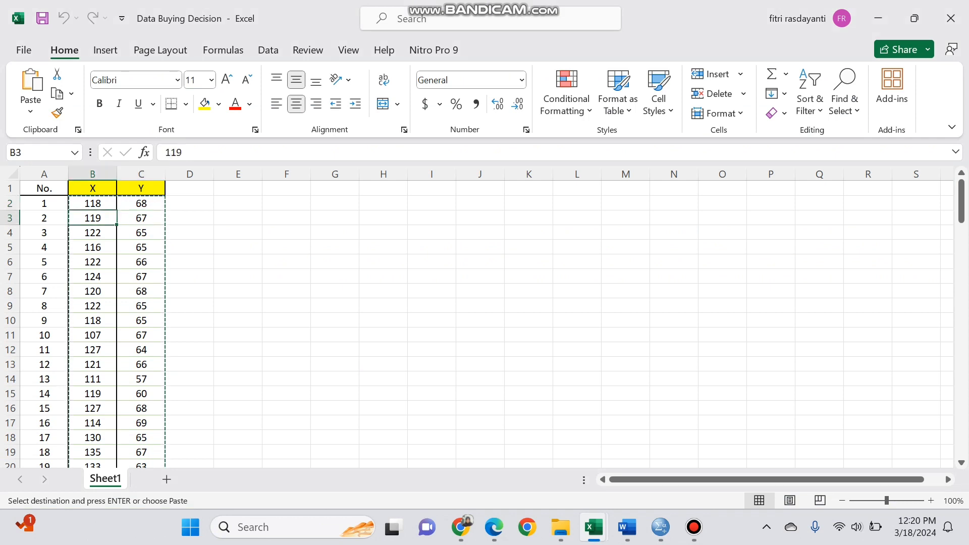
click(93, 203)
drag(93, 203, 165, 295)
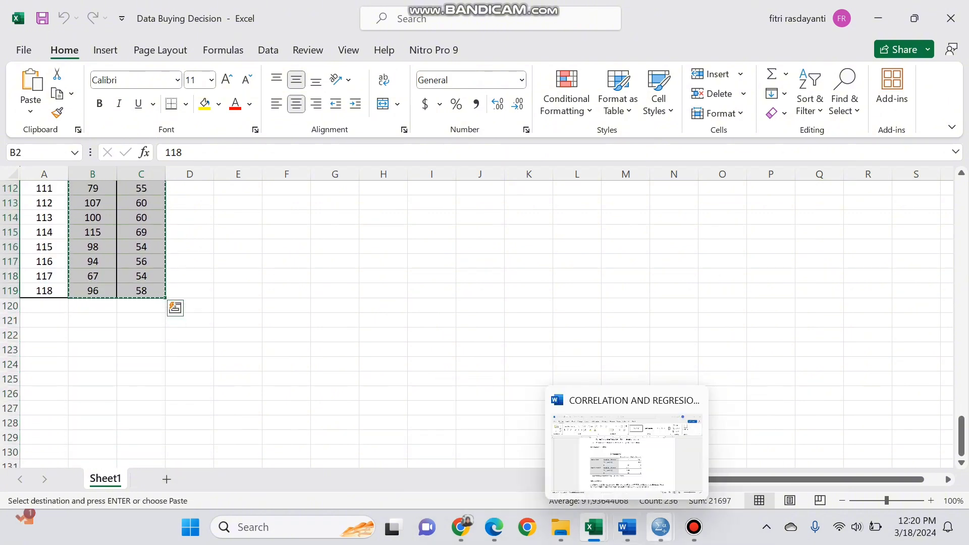
- Return to the SPSS Data Editor and paste the copied values into the X and Y columns starting at case 1
mouse_move(660, 527)
click(575, 449)
click(93, 114)
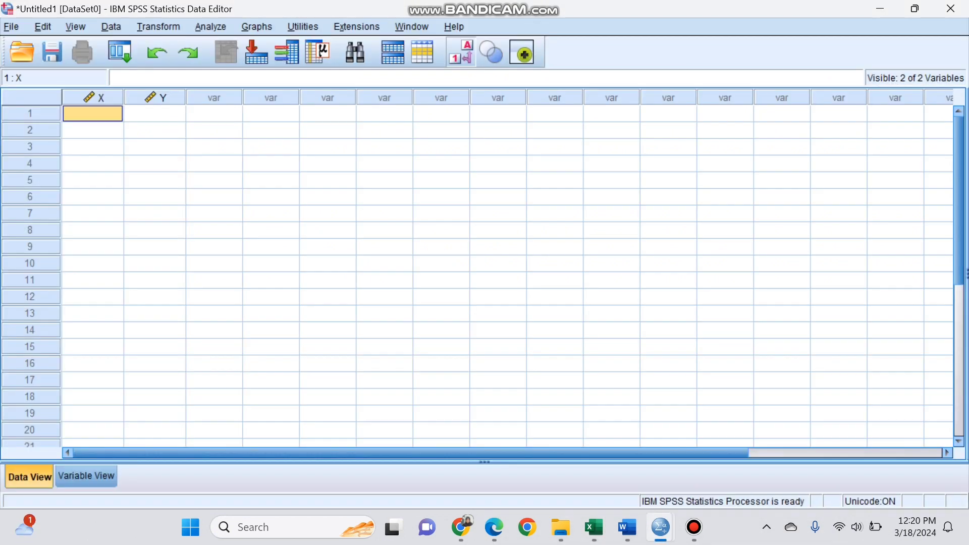
key(ctrl+v)
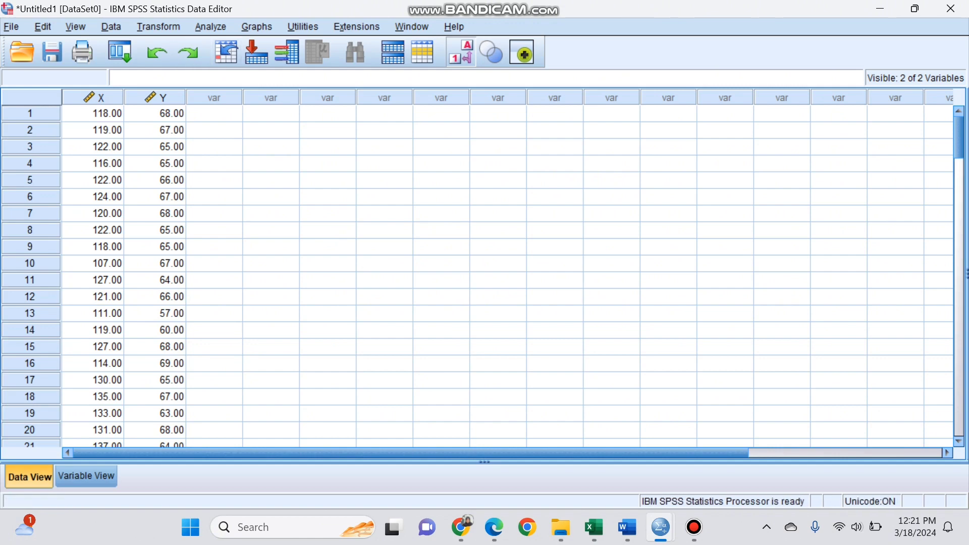
- Run a bivariate Pearson correlation with two-tailed significance on Brand Image [X] and Buying Decision [Y]
click(210, 26)
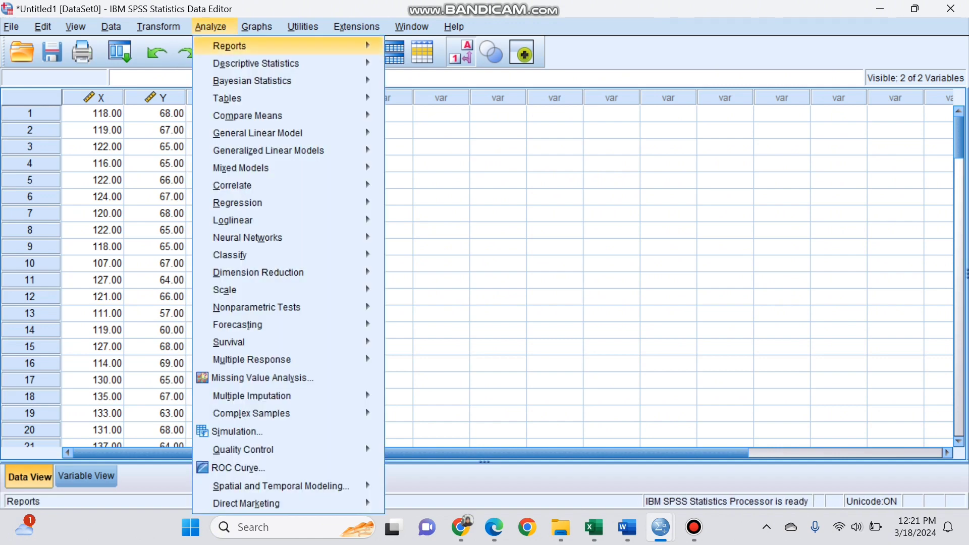
mouse_move(232, 185)
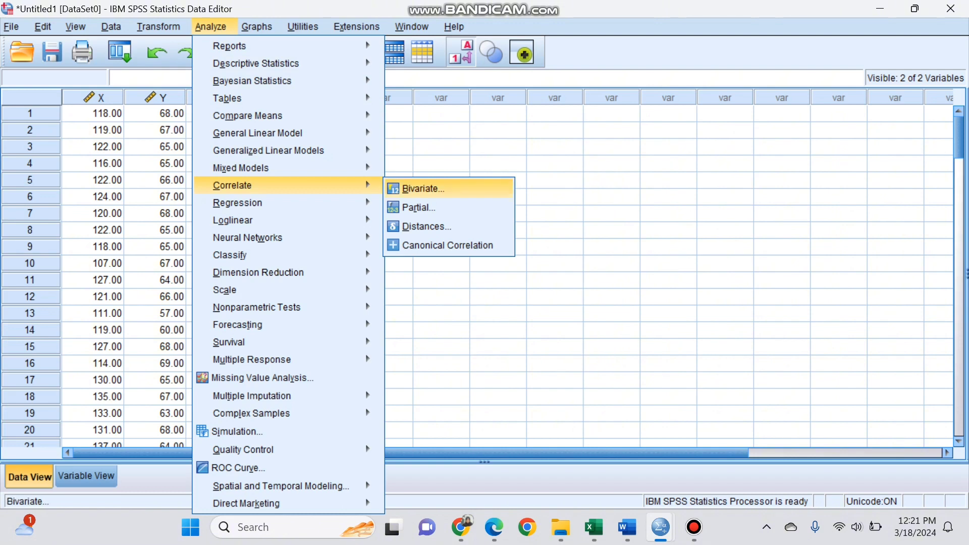
click(423, 188)
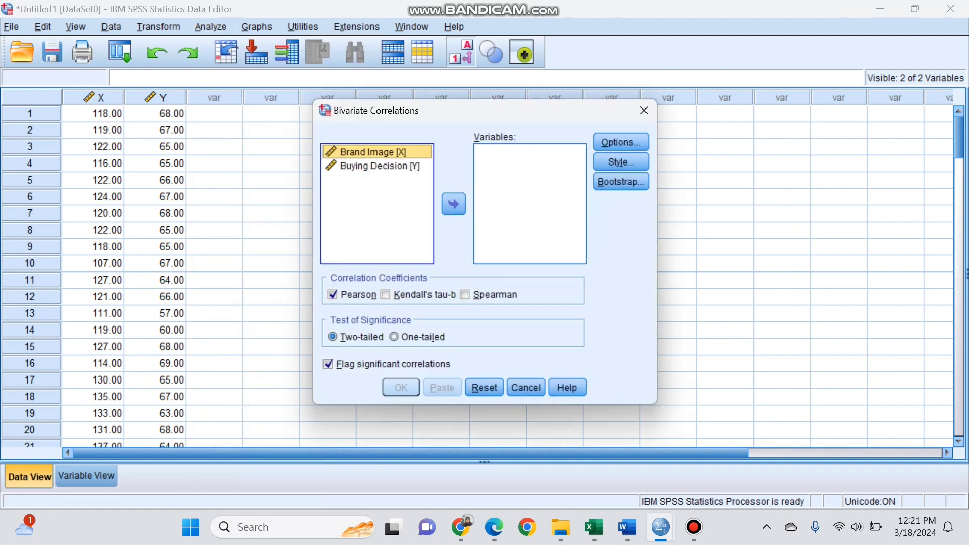
shift+click(380, 166)
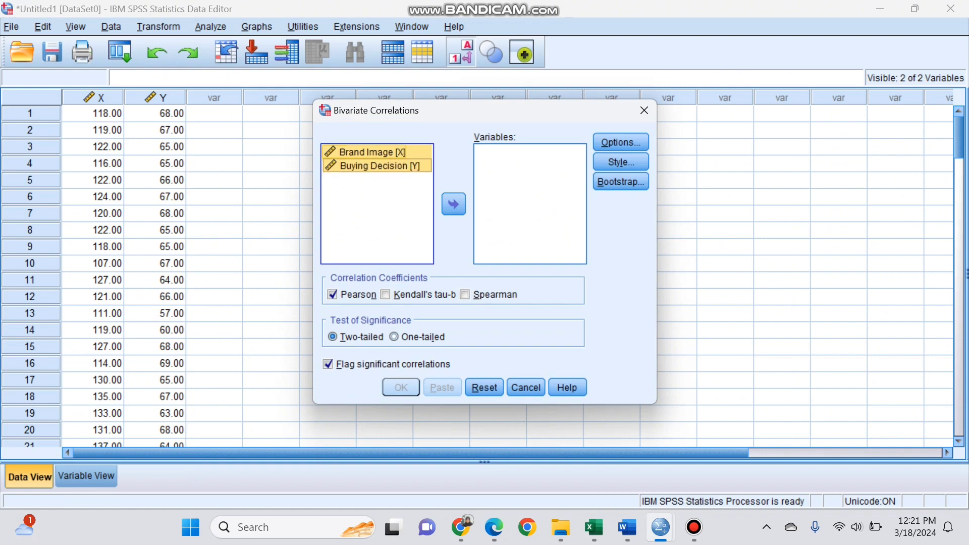
click(453, 204)
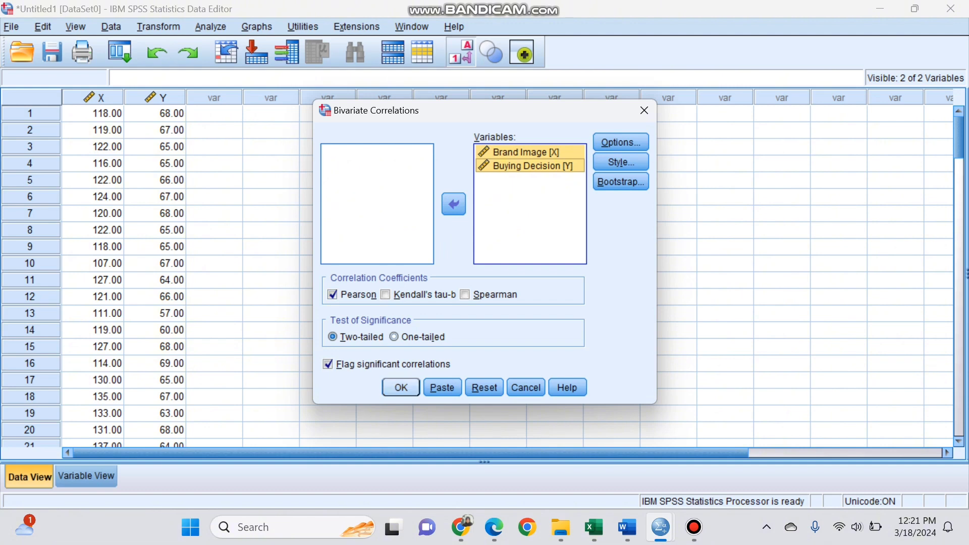
key(Return)
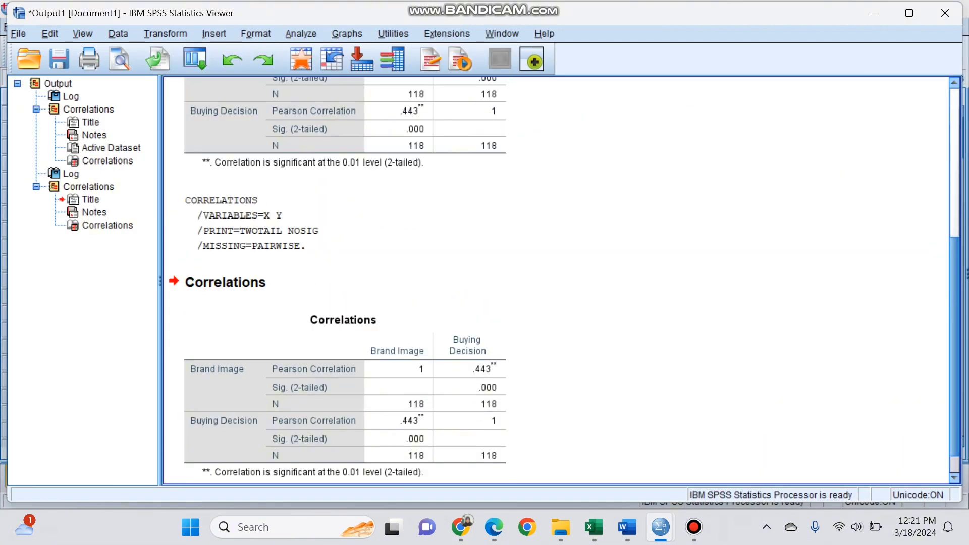
- Examine the Correlations tables for Brand Image and Buying Decision in the output, comparing the new table with the earlier one
scroll(346, 281, up, 5)
scroll(345, 281, down, 4)
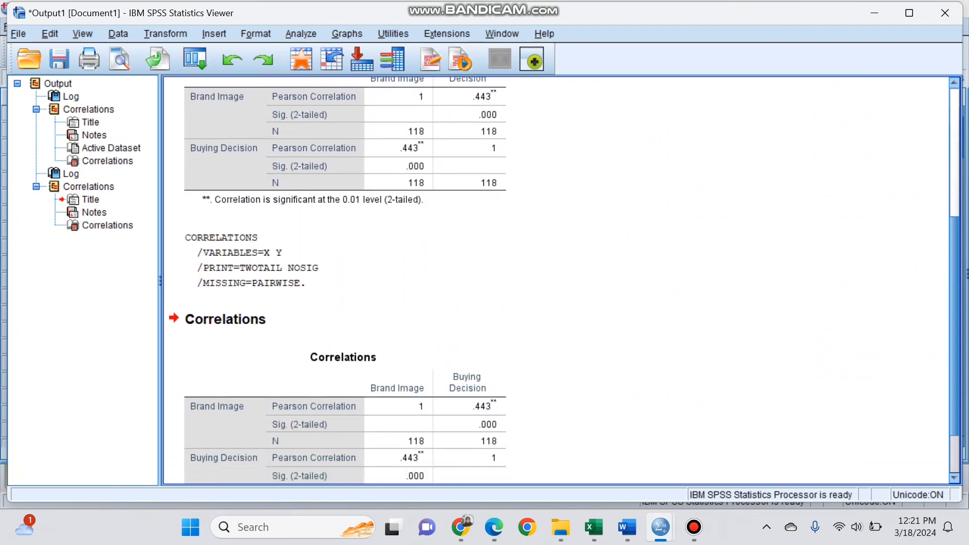
scroll(345, 281, down, 2)
scroll(345, 280, up, 5)
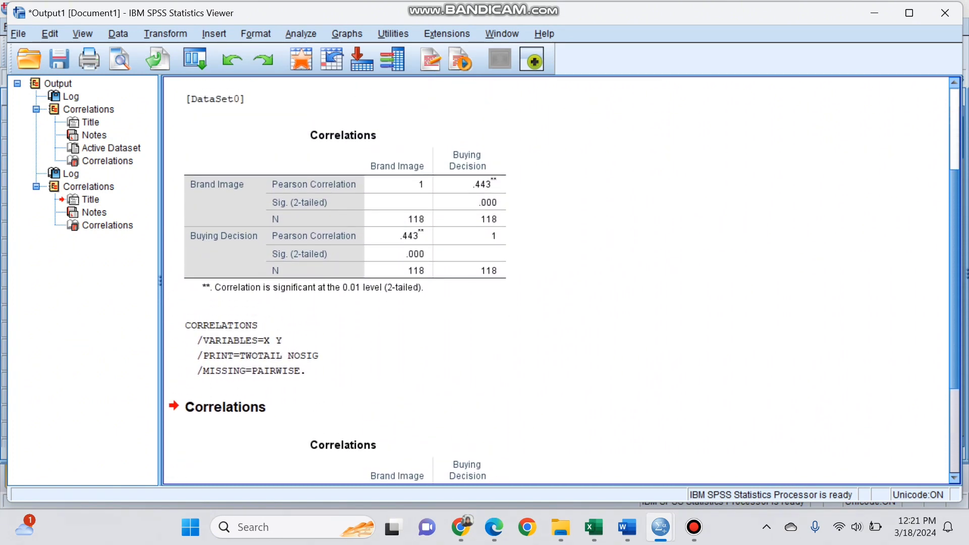
scroll(345, 280, down, 5)
scroll(345, 281, up, 4)
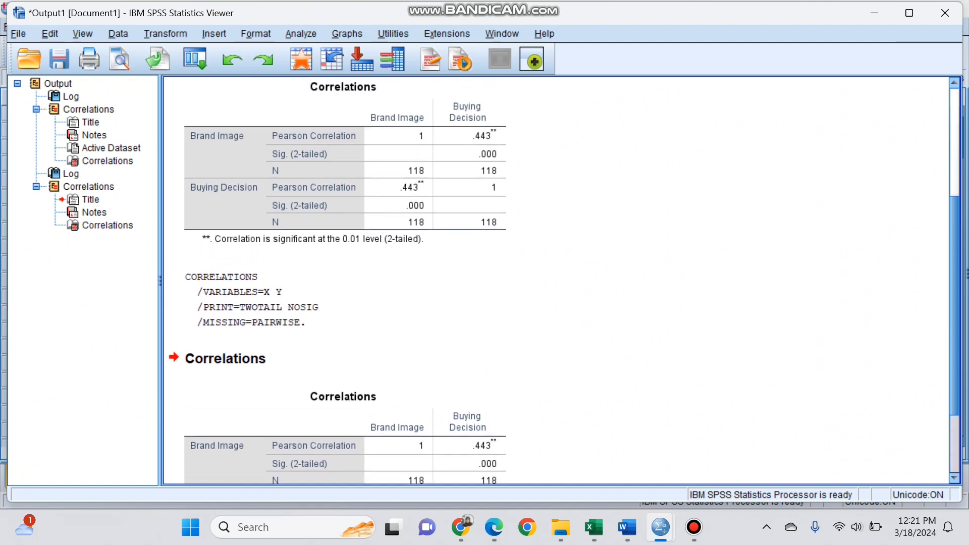
- Copy the first Correlations table for Brand Image and Buying Decision from the output
scroll(345, 280, down, 3)
scroll(345, 280, up, 1)
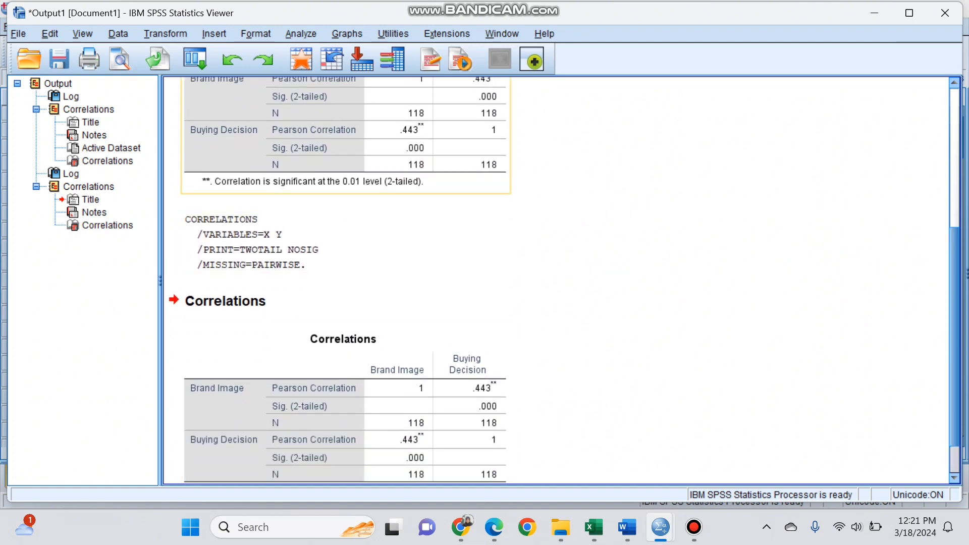
scroll(345, 281, up, 4)
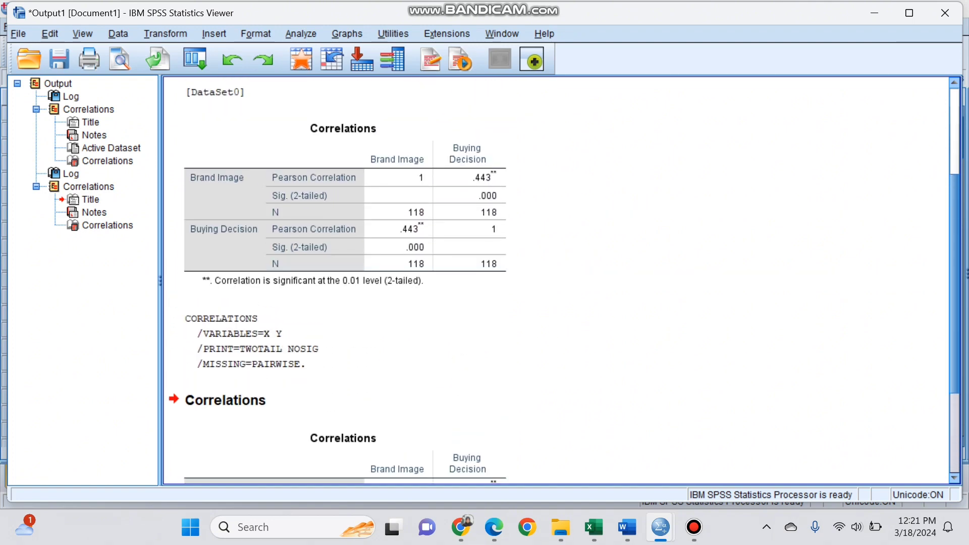
right_click(435, 207)
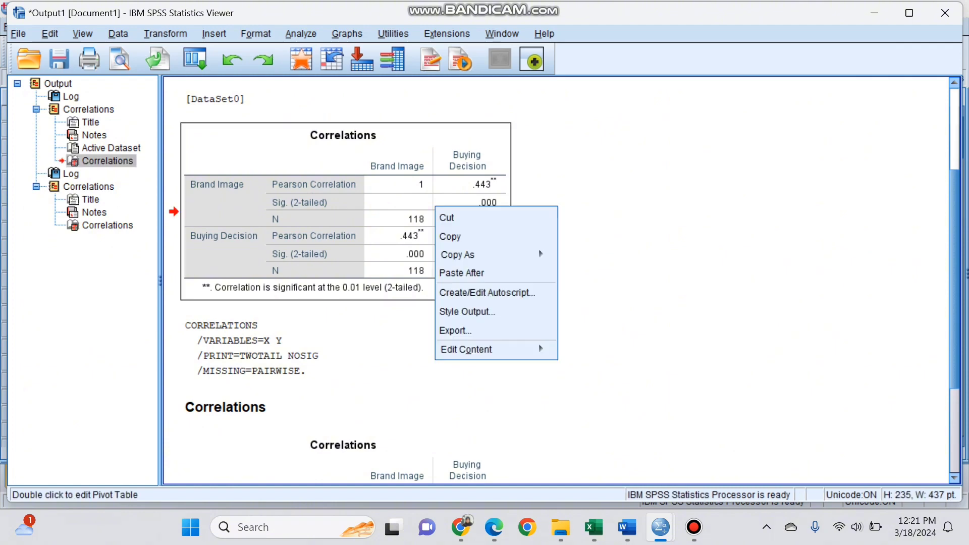
click(454, 234)
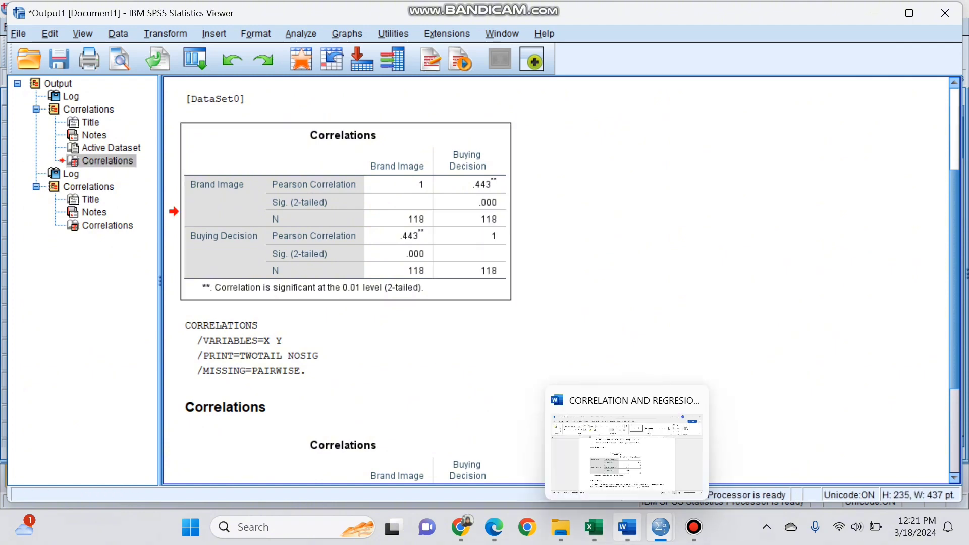
- Switch to the correlation and regression document in Word and read the interpretation under the Correlations table
click(627, 527)
click(388, 344)
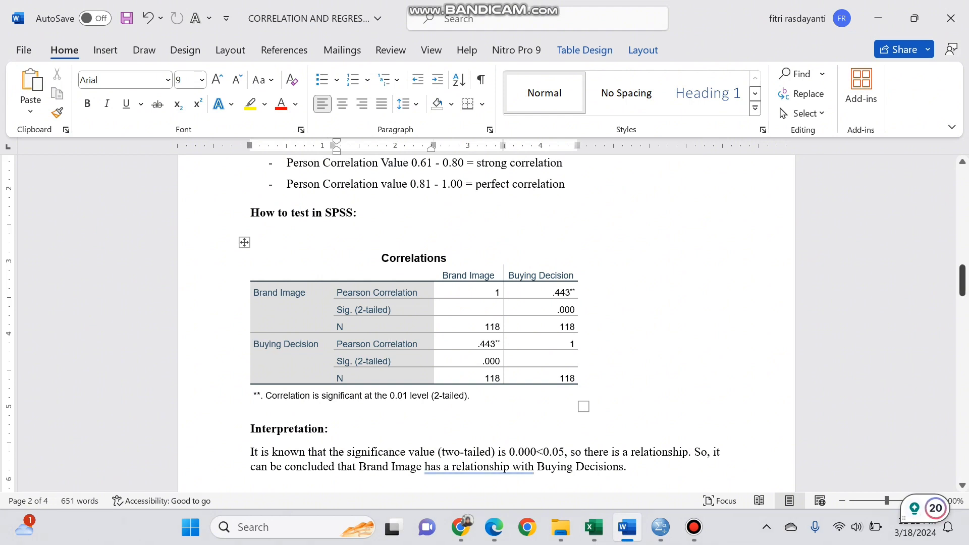
drag(962, 281, 962, 290)
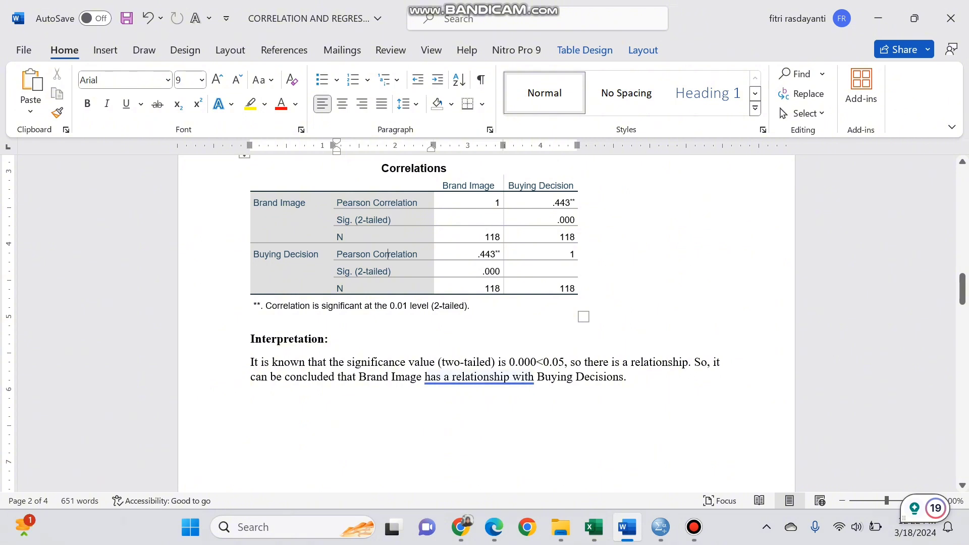
click(627, 376)
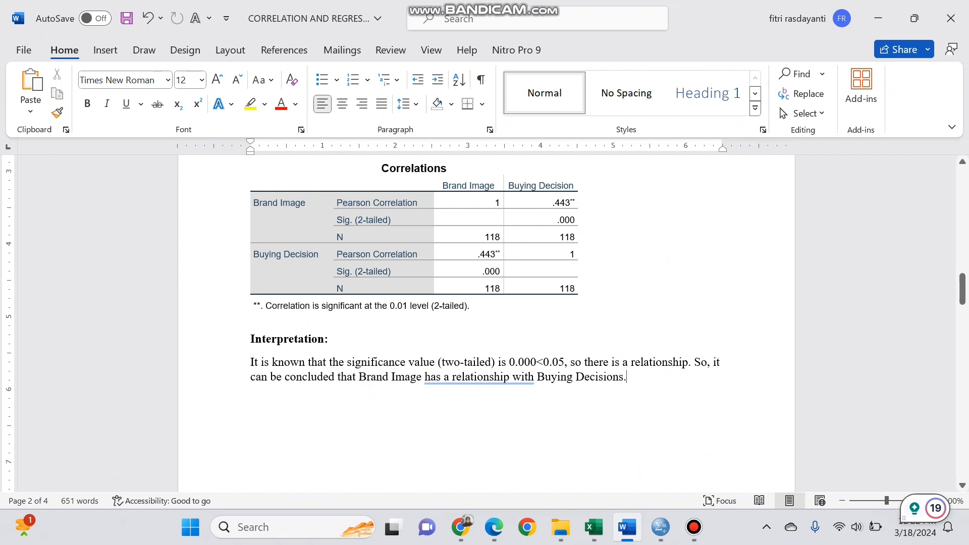
- Read the Regression section, covering the equation, its symbols and the leadership and compensation example
drag(963, 289, 962, 344)
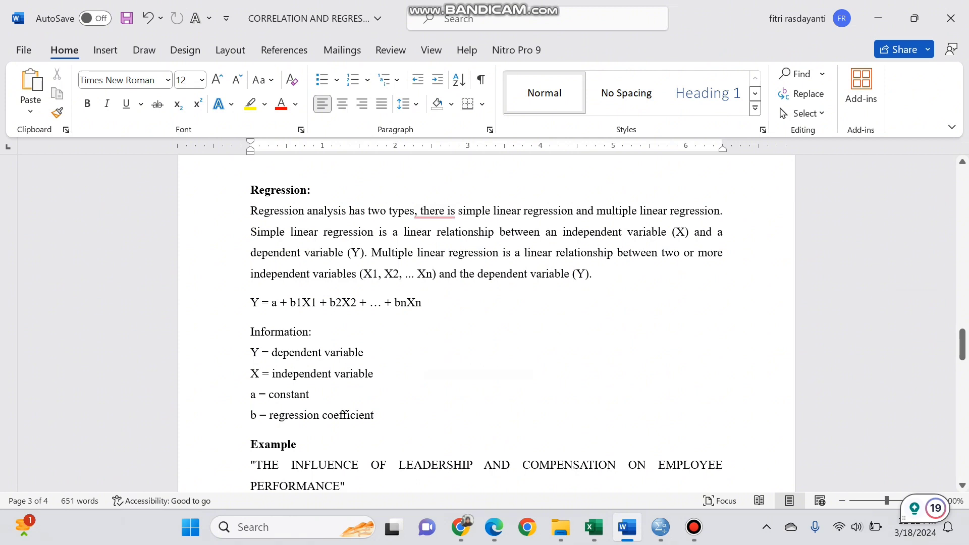
drag(962, 345, 962, 346)
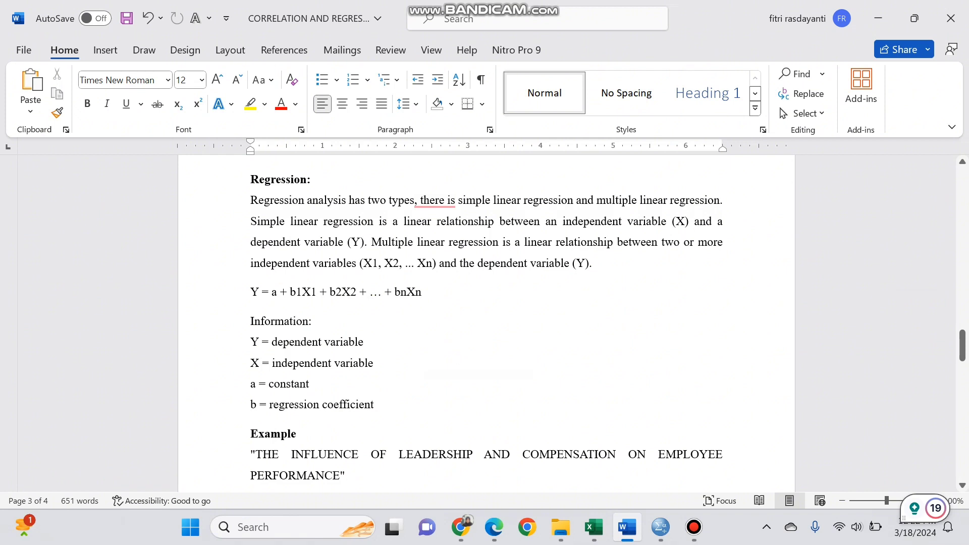
drag(963, 345, 962, 350)
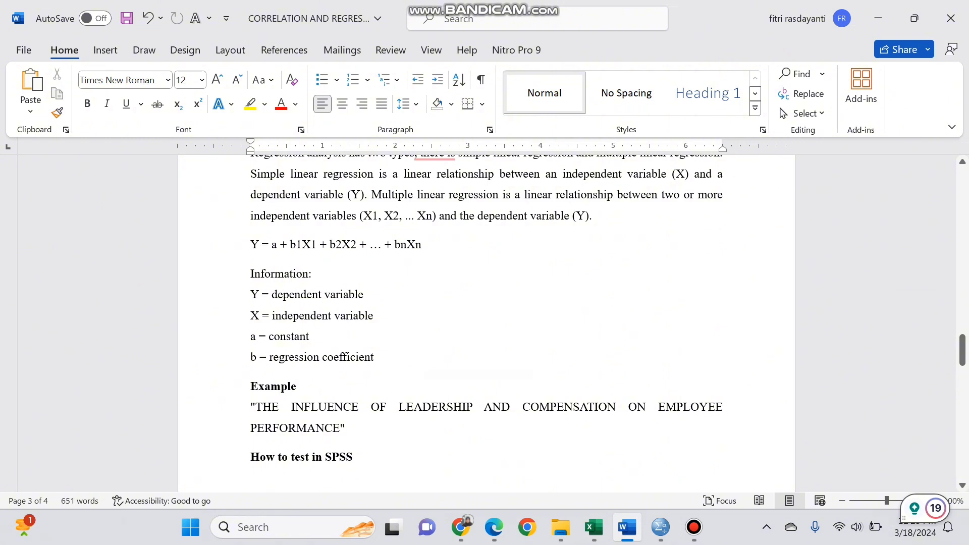
drag(963, 350, 962, 358)
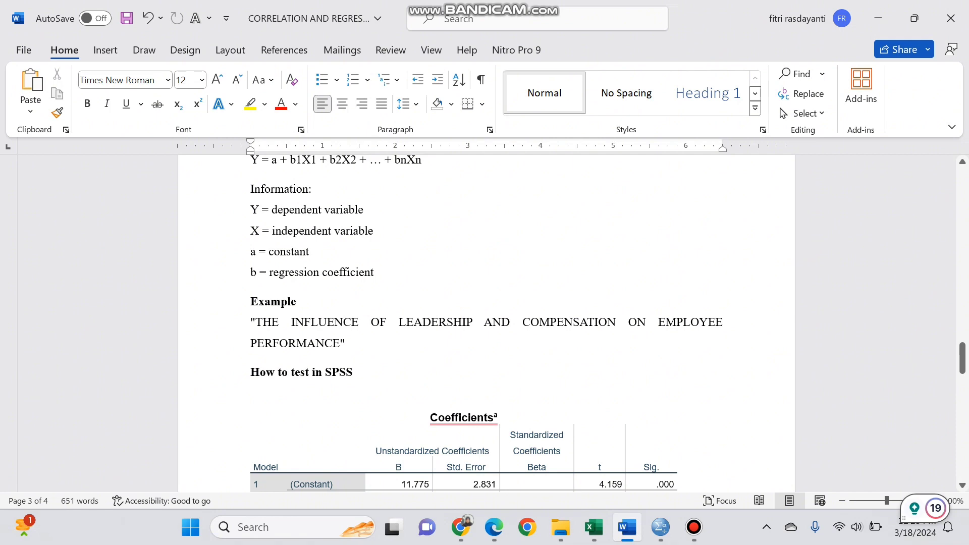
- Switch to the SPSS Data Editor and create a new empty dataset
click(661, 527)
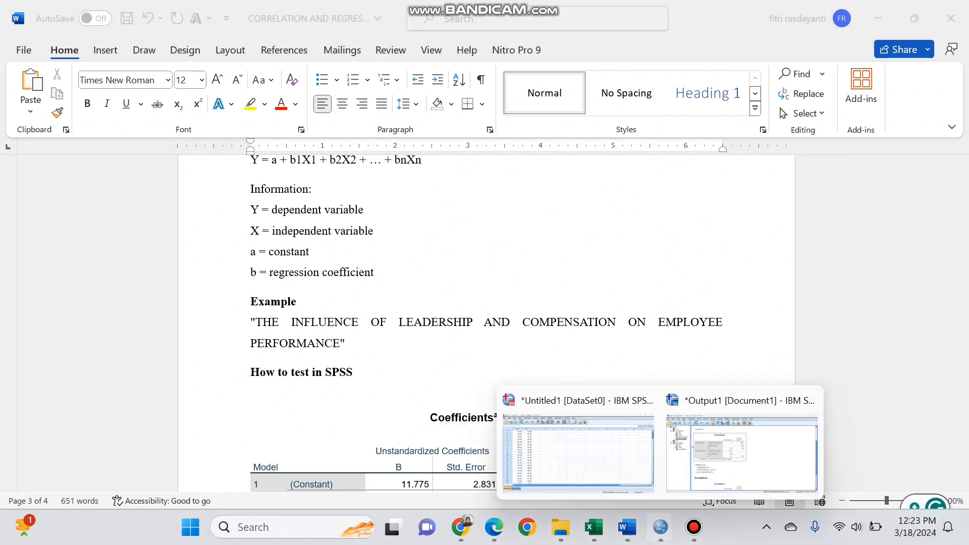
click(578, 444)
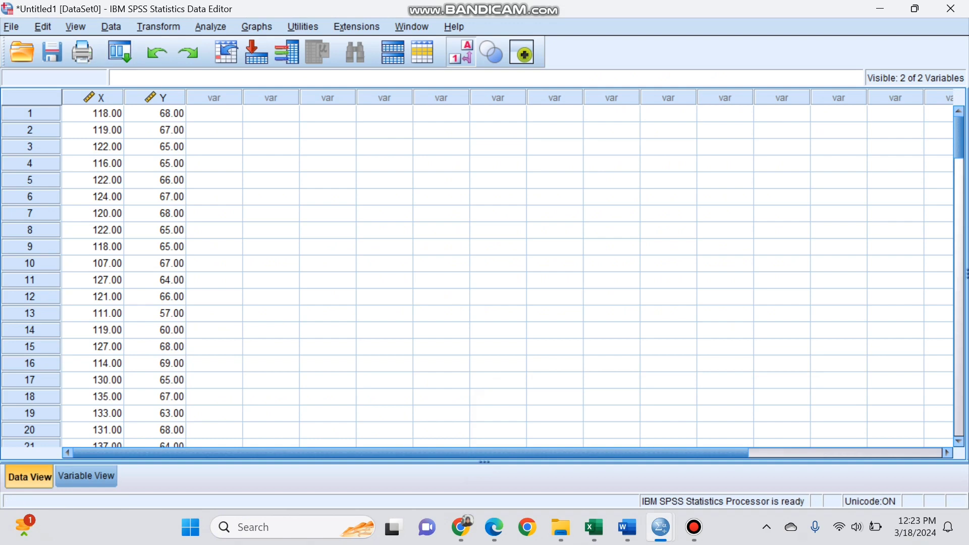
click(12, 27)
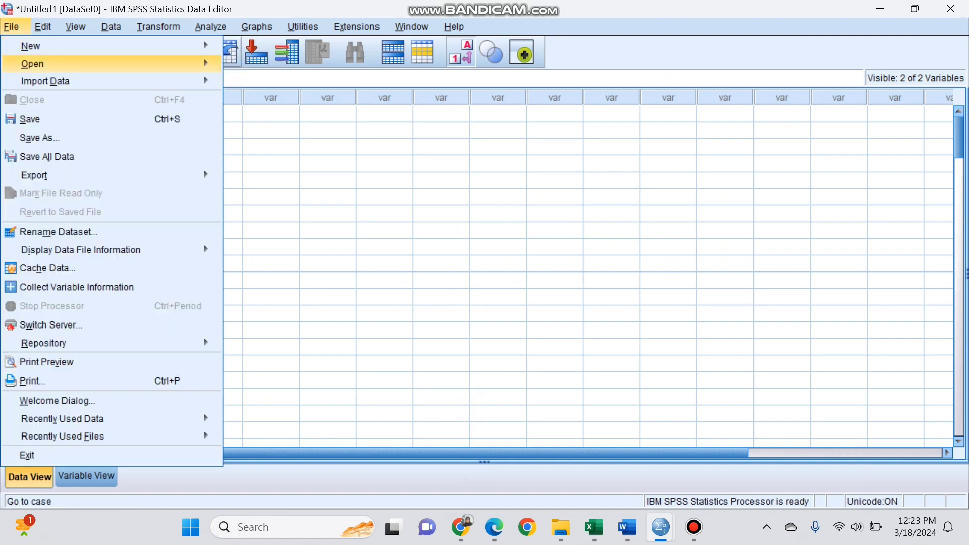
mouse_move(31, 46)
click(250, 49)
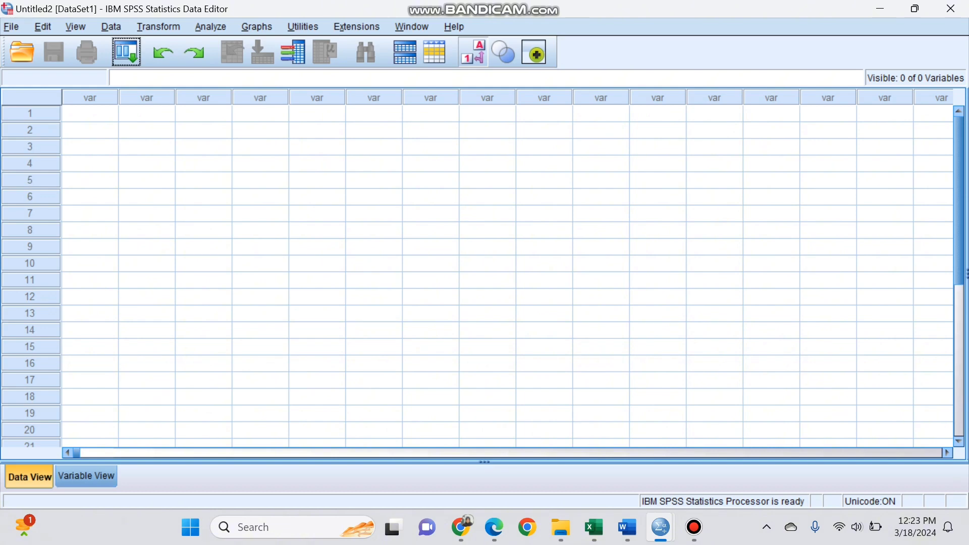
- Define three variables named X1, X2 and Y in the new dataset
click(86, 476)
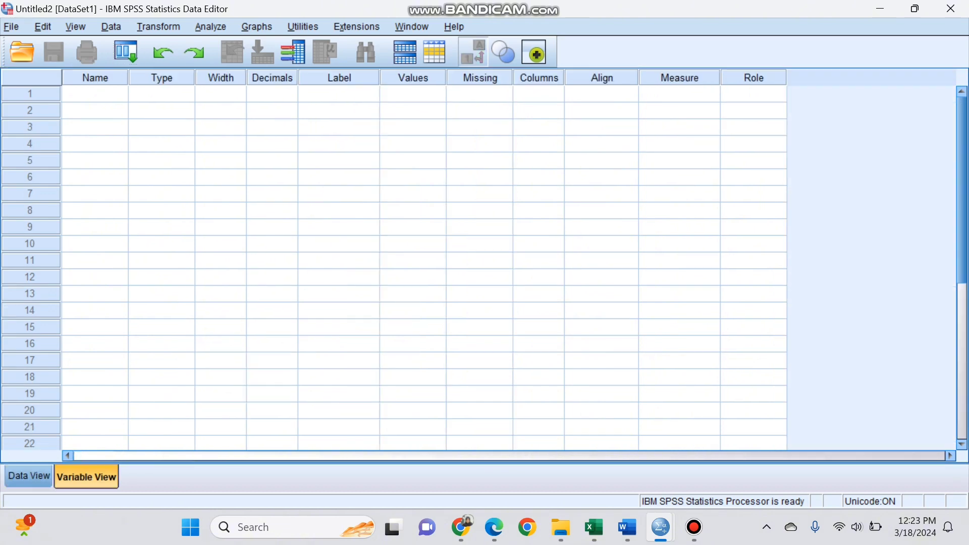
text(Xs)
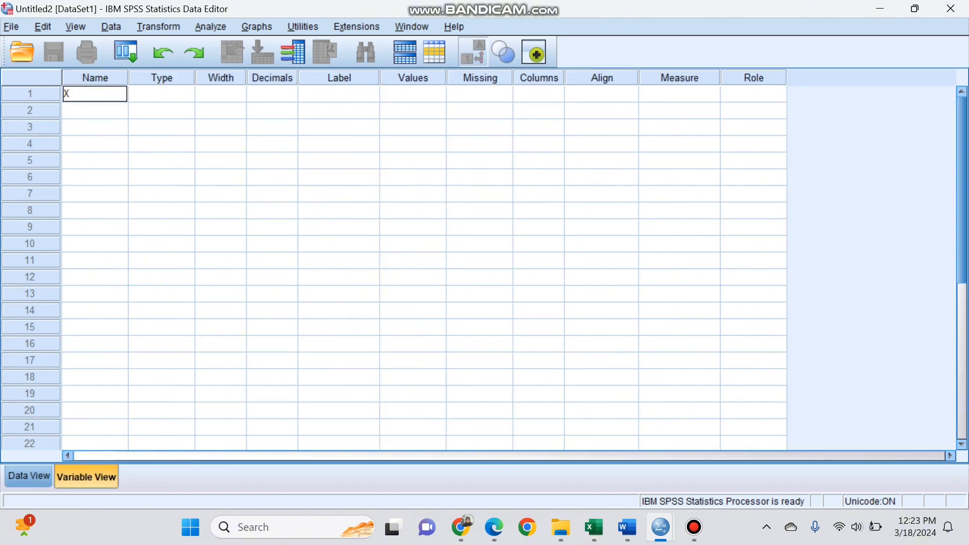
key(BackSpace)
text(1)
key(Return)
text(X2)
key(Return)
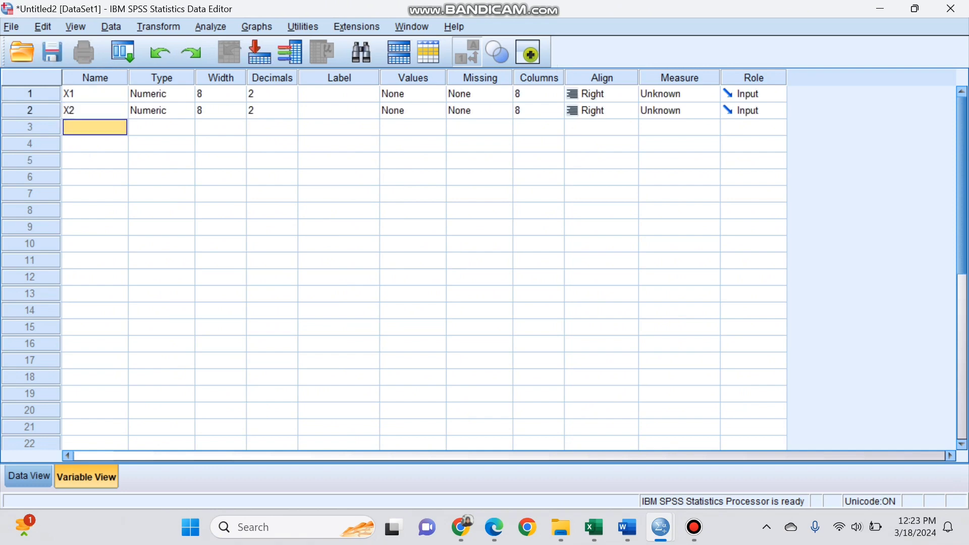
text(Y)
- Label the variables X1 as Leadership, X2 as Compensation and Y as Performance
key(Right)
key(Right)
key(Right)
key(Right)
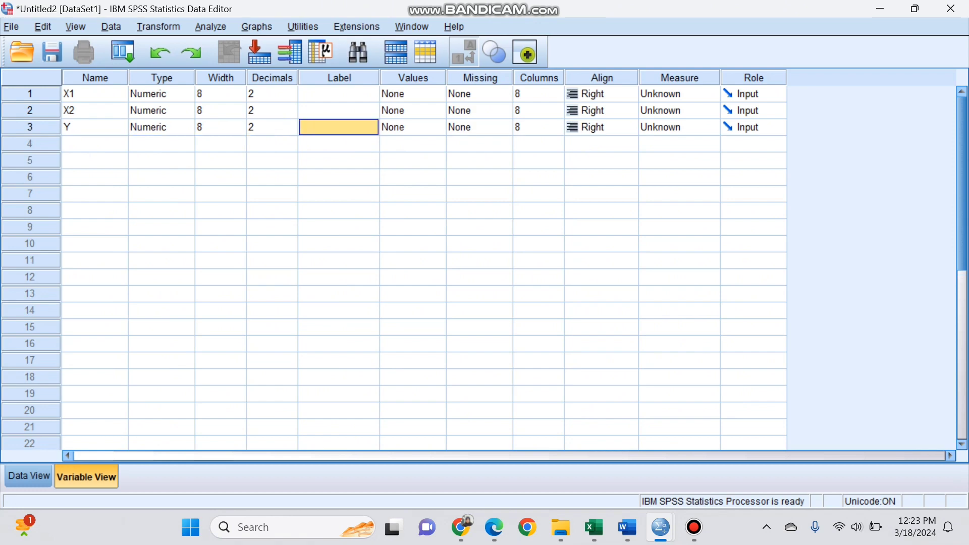
key(Up)
key(Up)
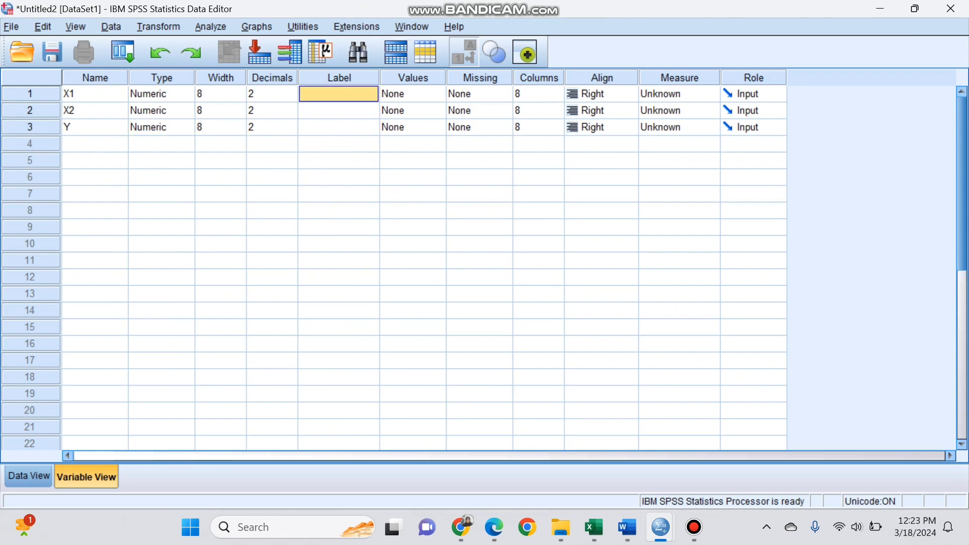
text(Leadershi)
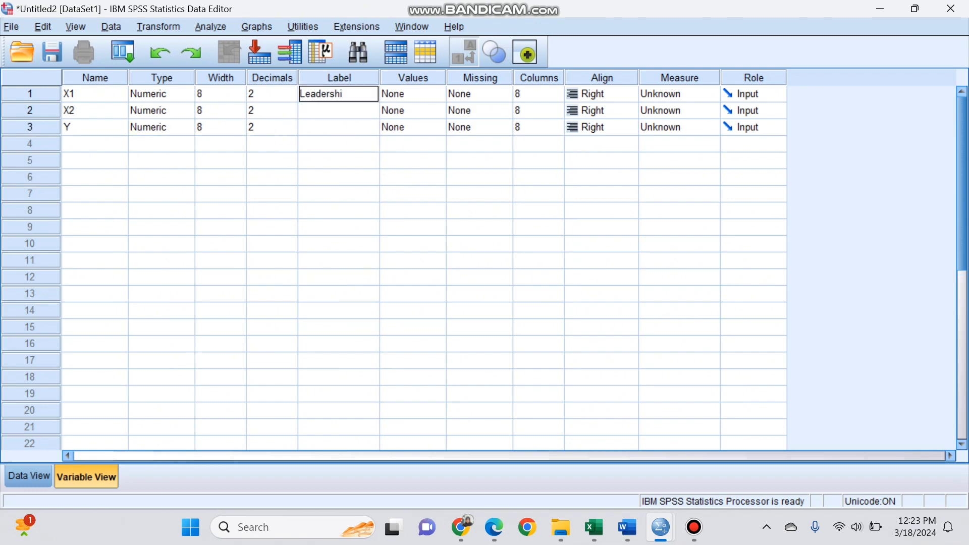
text(p)
key(Return)
text(Com)
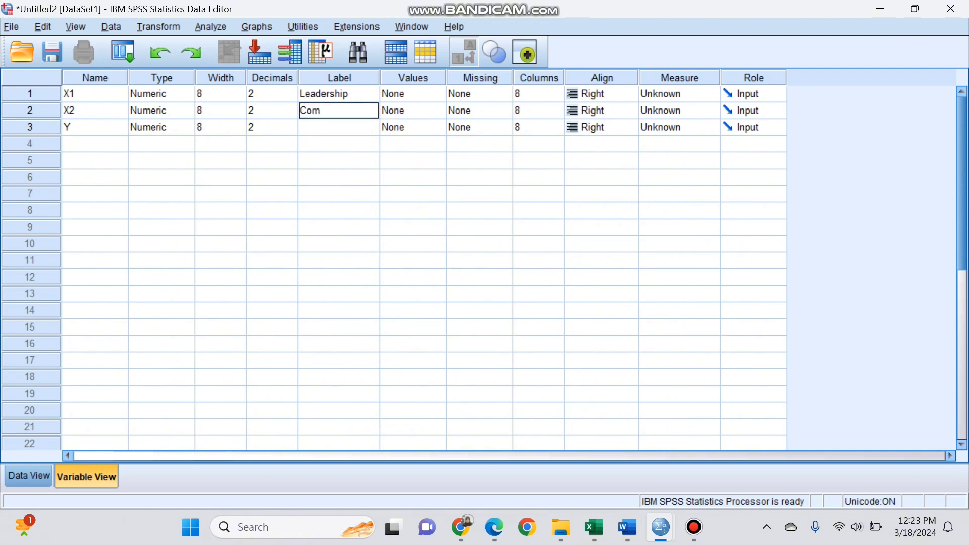
text(pensation)
key(Return)
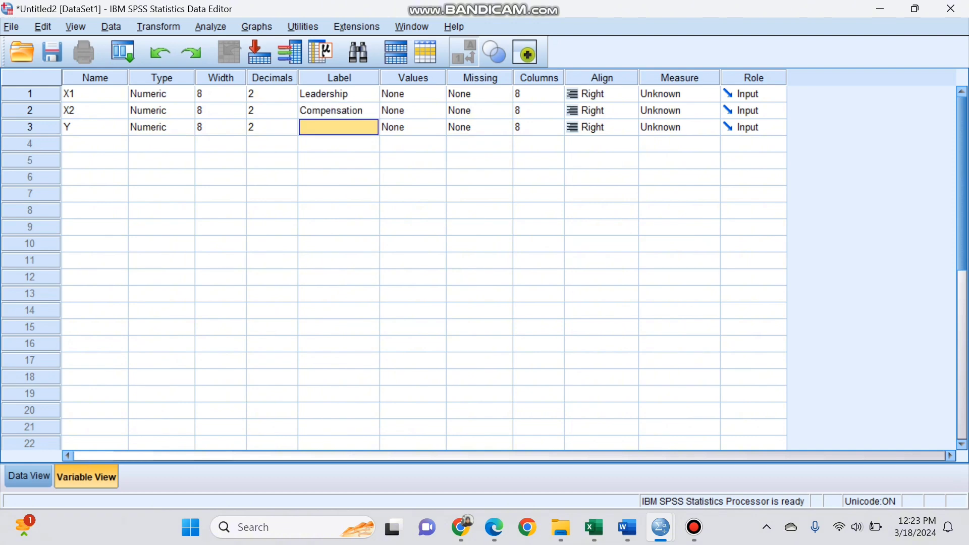
text(Performance)
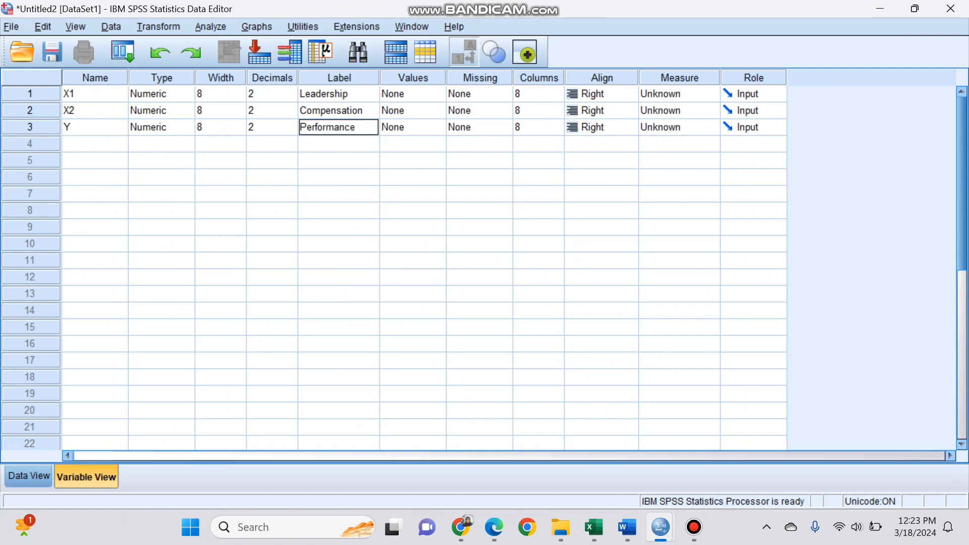
- Switch to the uji asumsi klasik-analisis data bisnis workbook in Excel and copy the values in A2:C81 of Sheet1
click(28, 476)
mouse_move(594, 528)
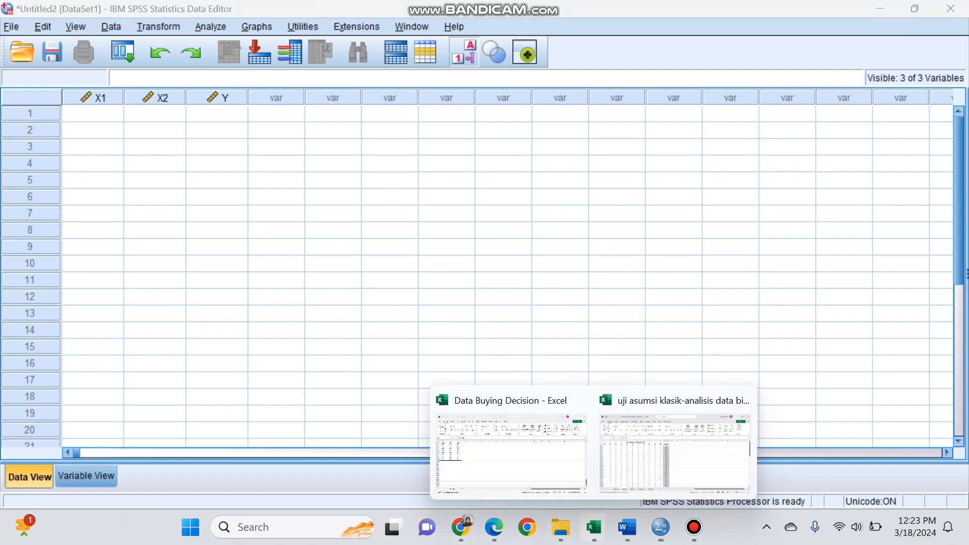
click(675, 451)
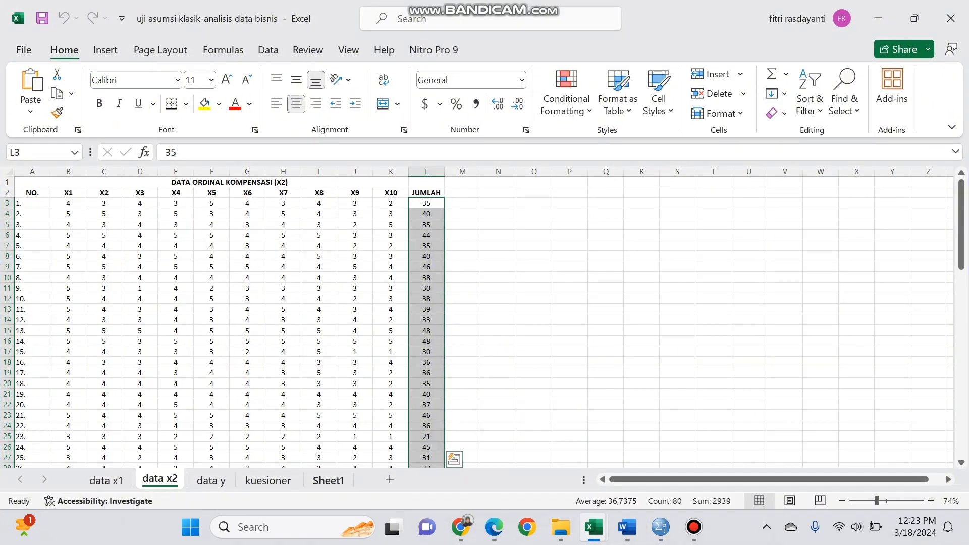
click(328, 481)
click(44, 203)
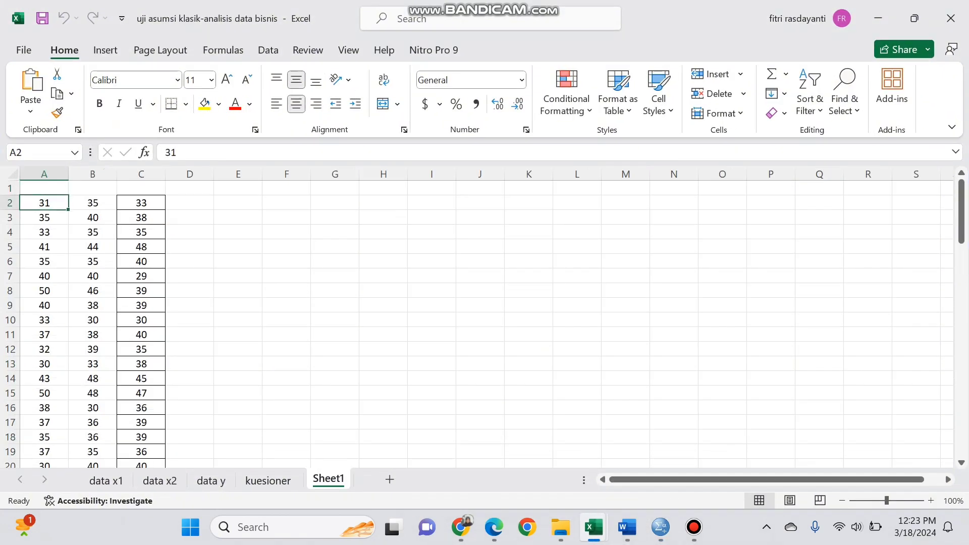
drag(44, 203, 141, 305)
key(ctrl+c)
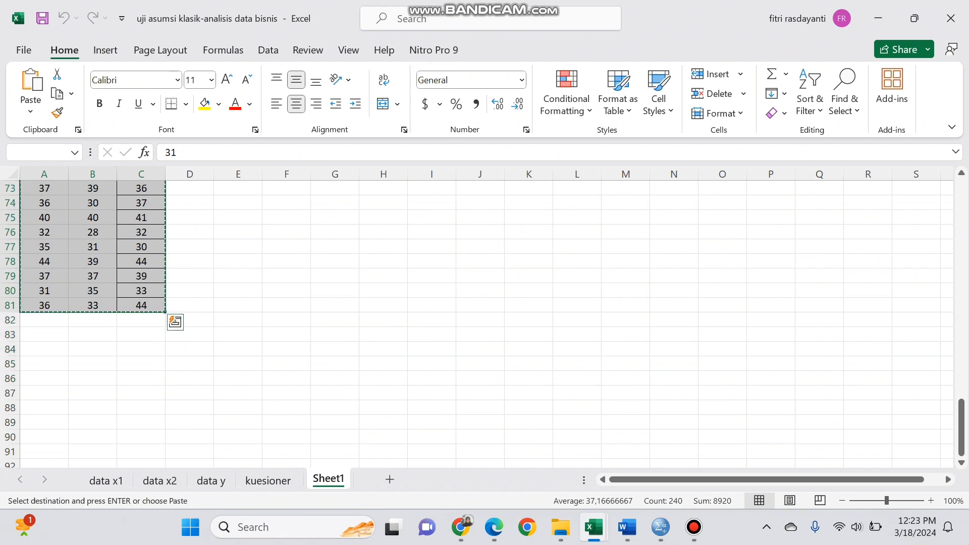
- Return to the new SPSS dataset and paste the copied values into the X1, X2 and Y columns starting at case 1
mouse_move(693, 527)
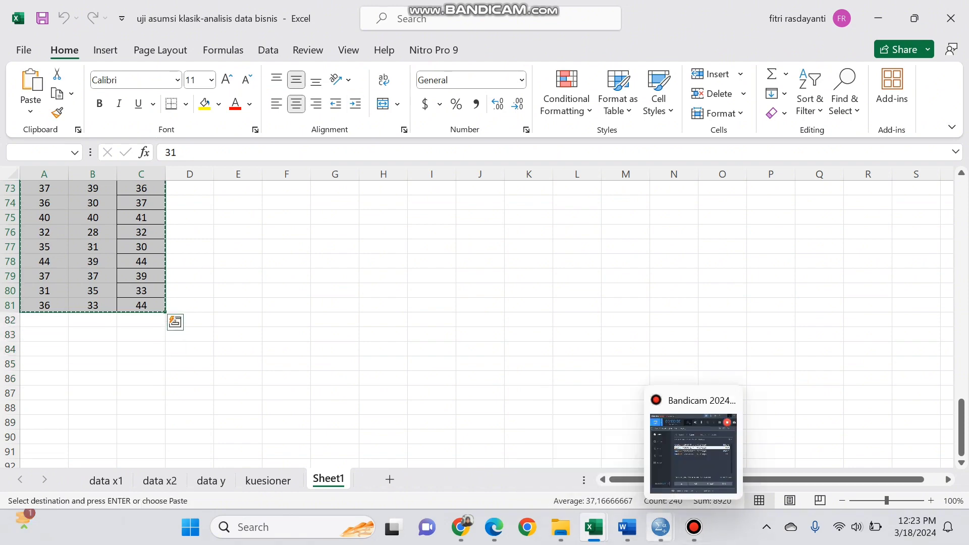
mouse_move(660, 527)
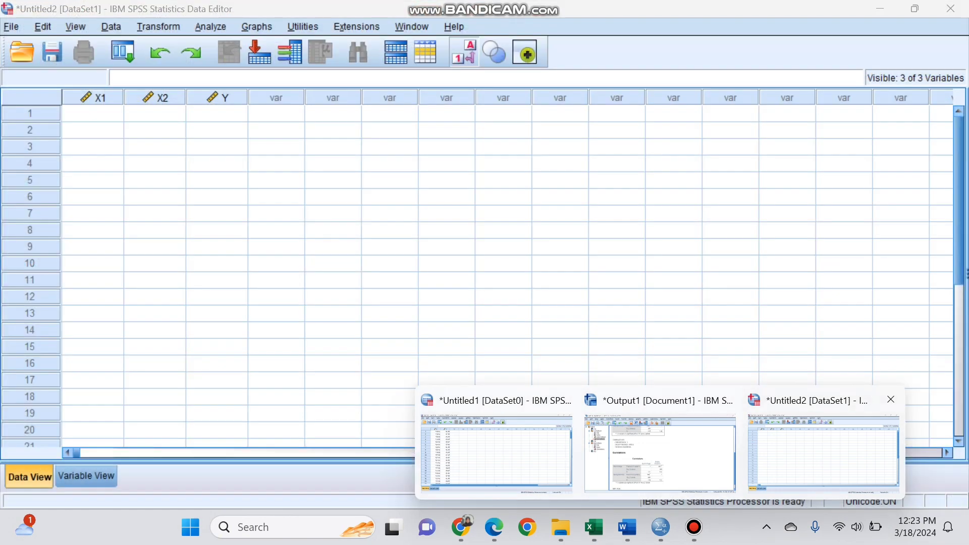
click(823, 451)
click(93, 114)
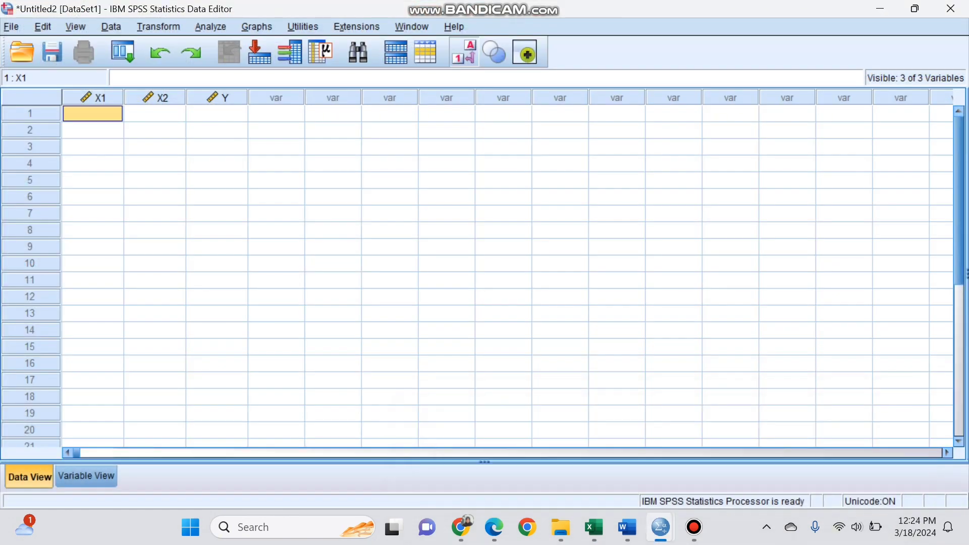
key(ctrl+v)
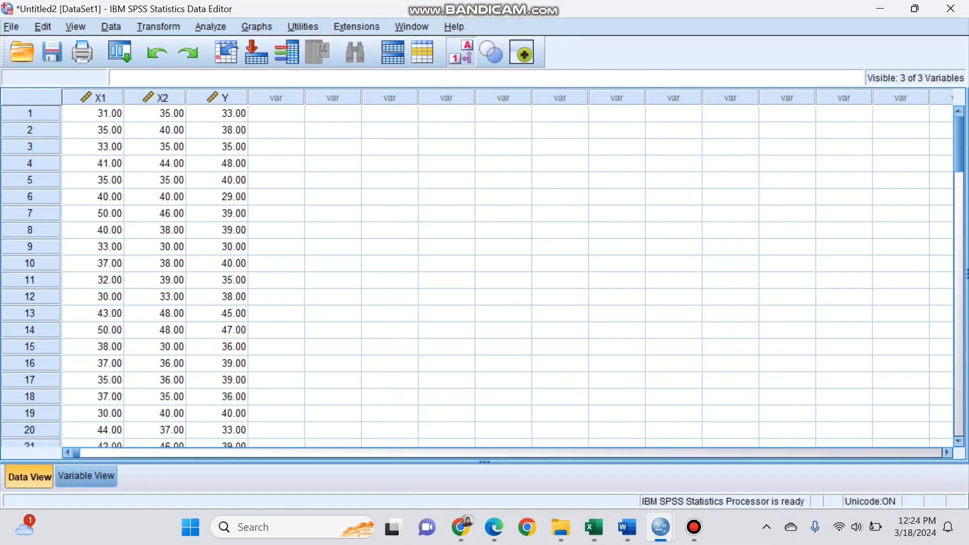
- Run a linear regression using the Enter method with Performance [Y] as dependent and Leadership [X1] and Compensation [X2] as independents
click(210, 26)
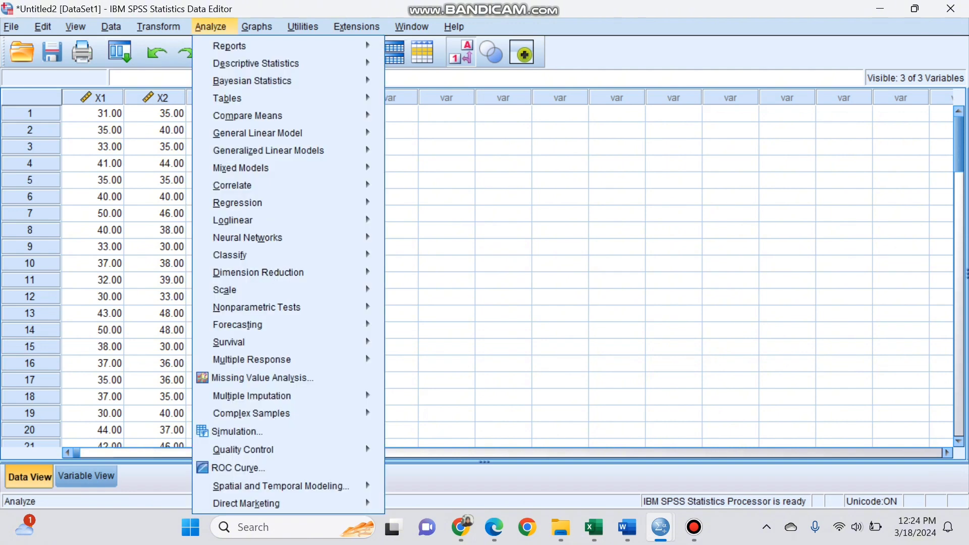
mouse_move(237, 202)
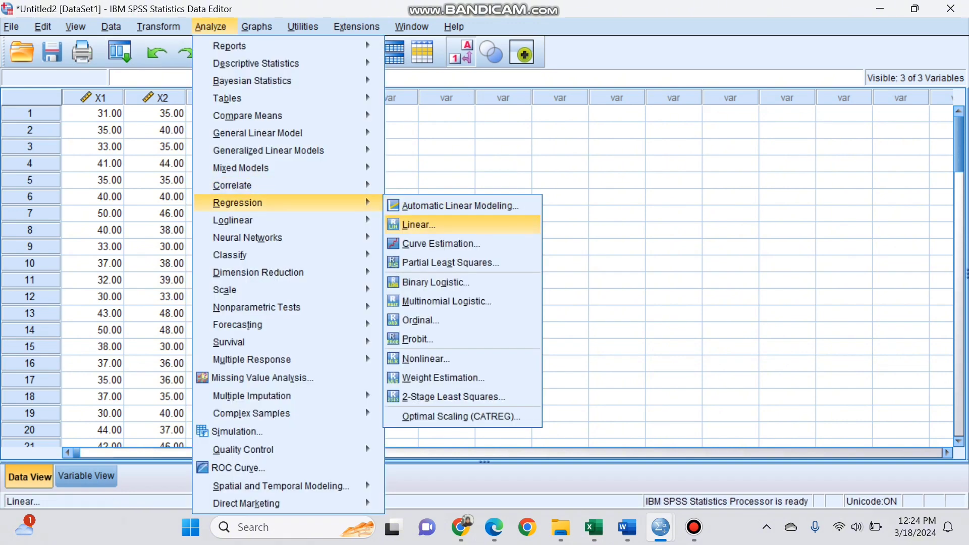
click(418, 225)
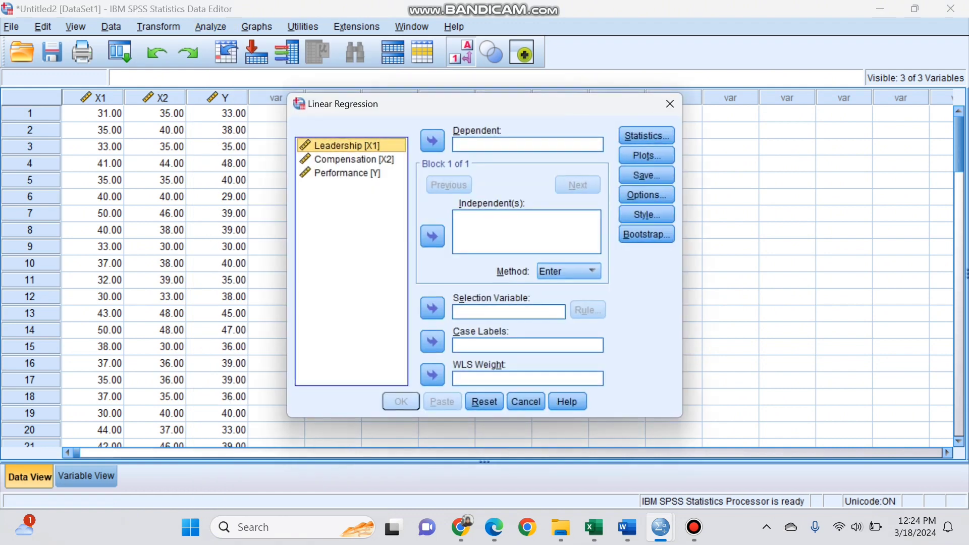
shift+click(354, 160)
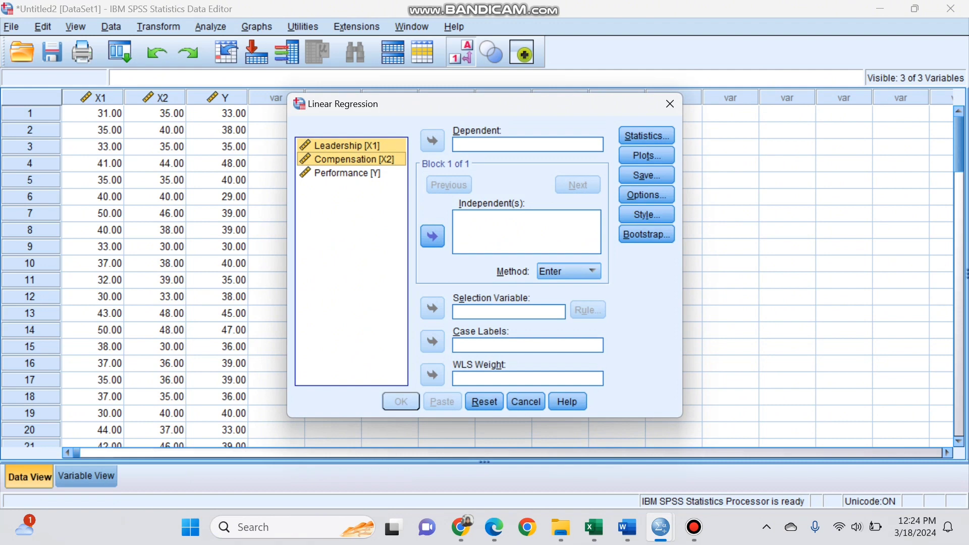
click(432, 235)
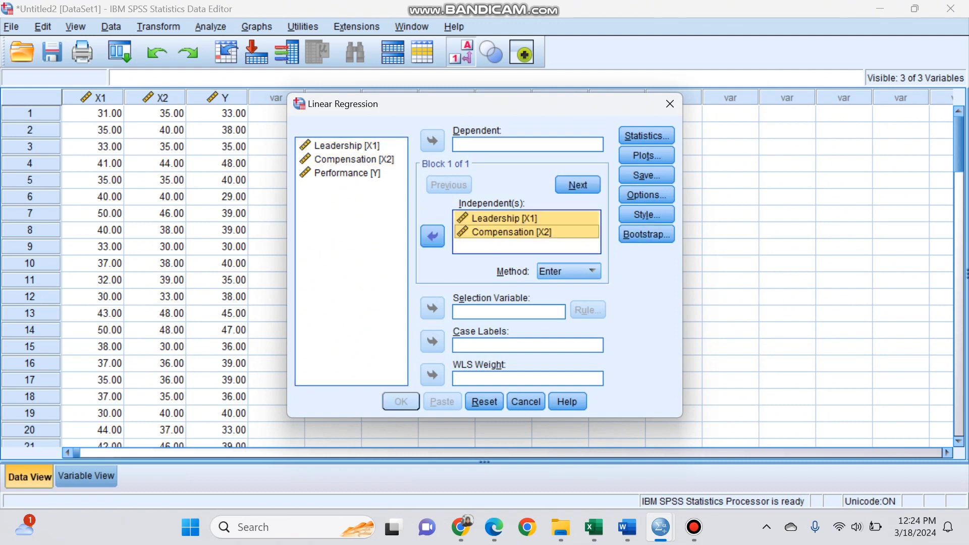
click(347, 173)
click(432, 141)
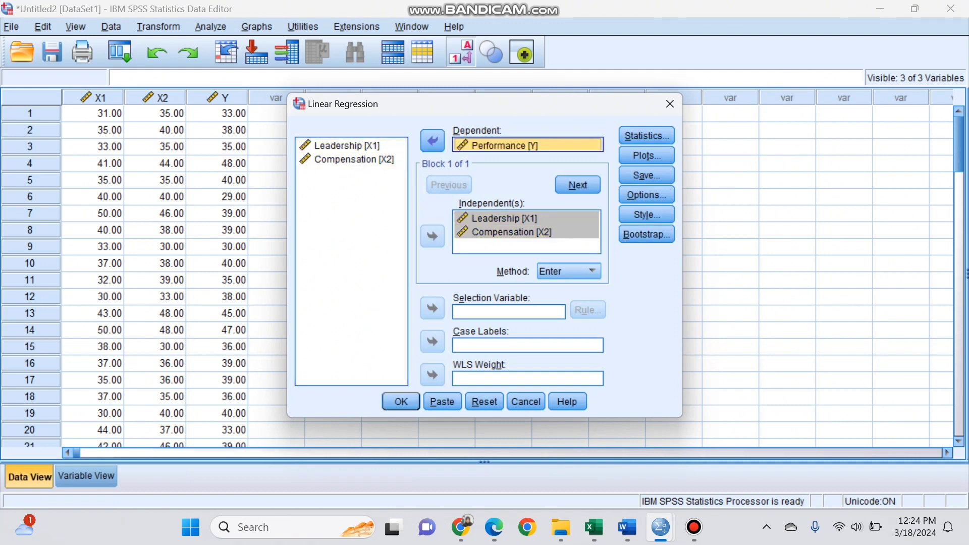
click(401, 401)
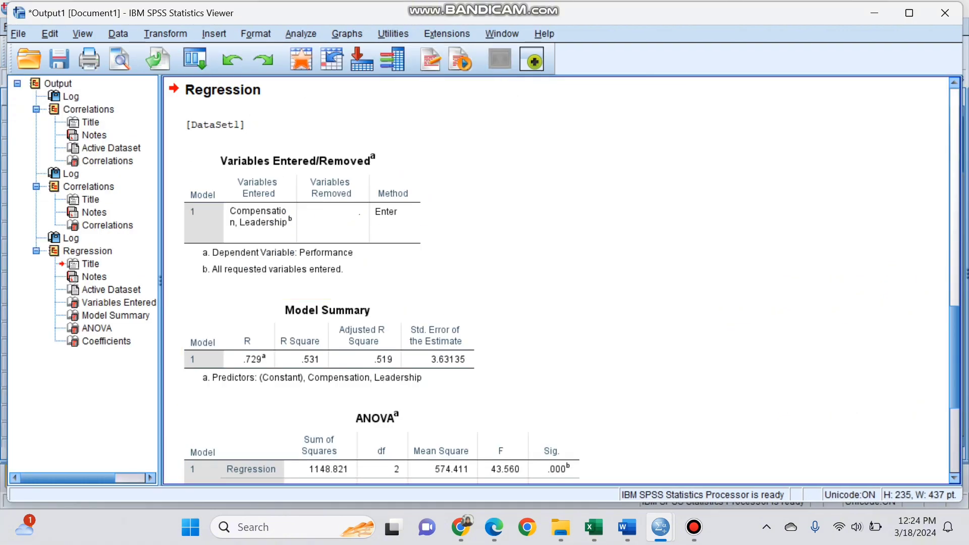
- Examine the regression output's Variables Entered/Removed, Model Summary, ANOVA and Coefficients tables
drag(955, 357, 954, 420)
click(429, 391)
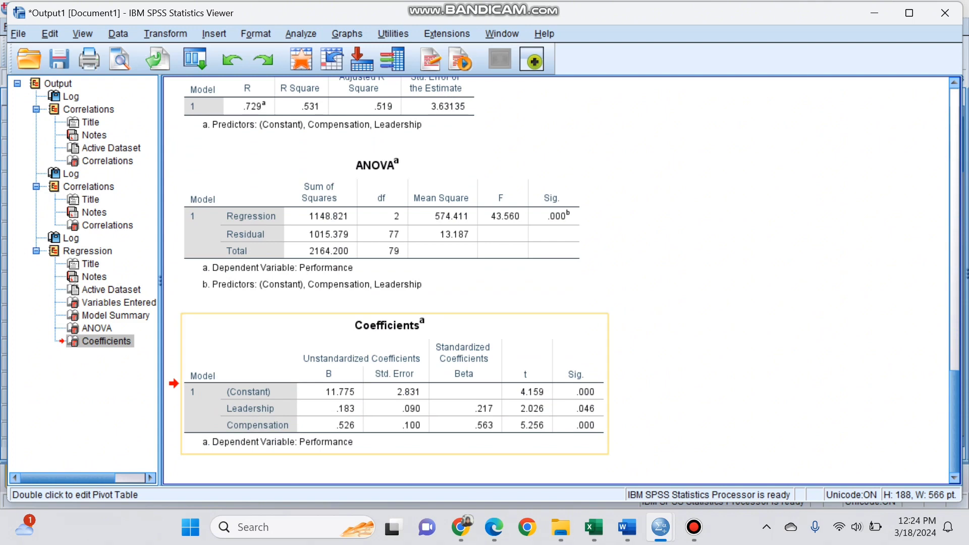
right_click(491, 331)
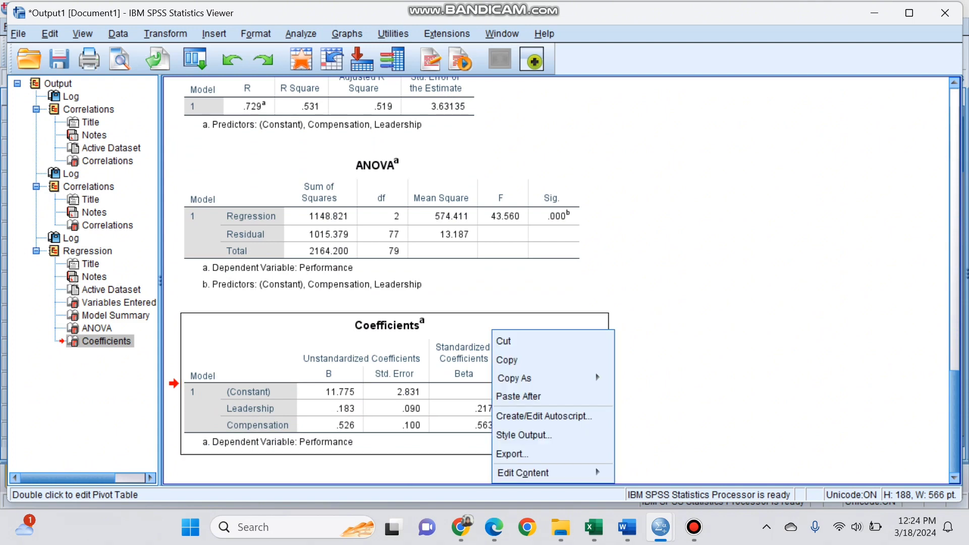
click(716, 348)
scroll(564, 275, up, 7)
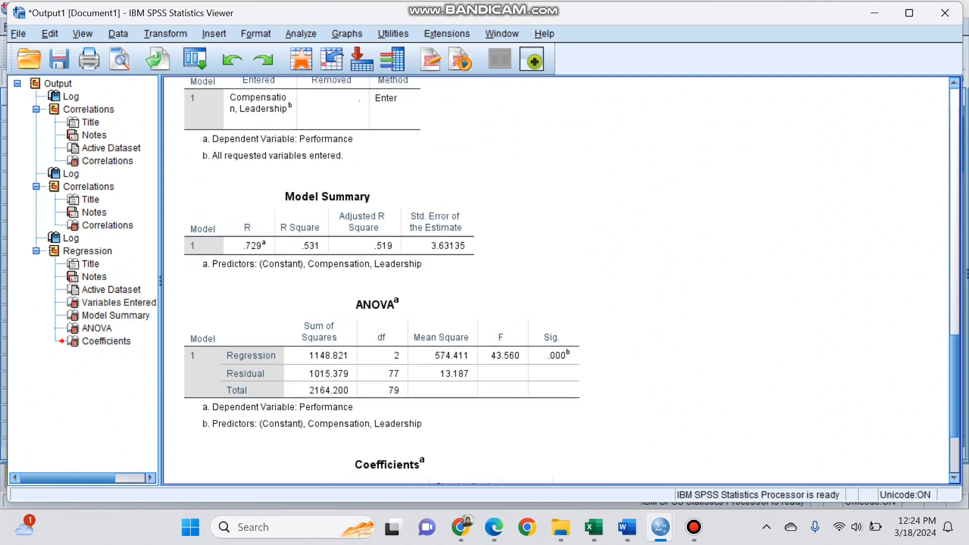
scroll(563, 275, down, 4)
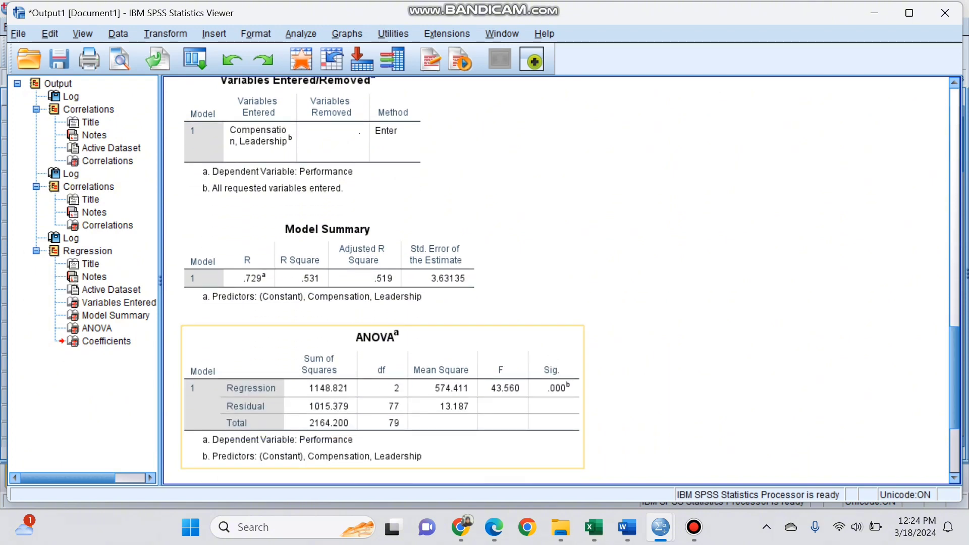
scroll(563, 275, up, 3)
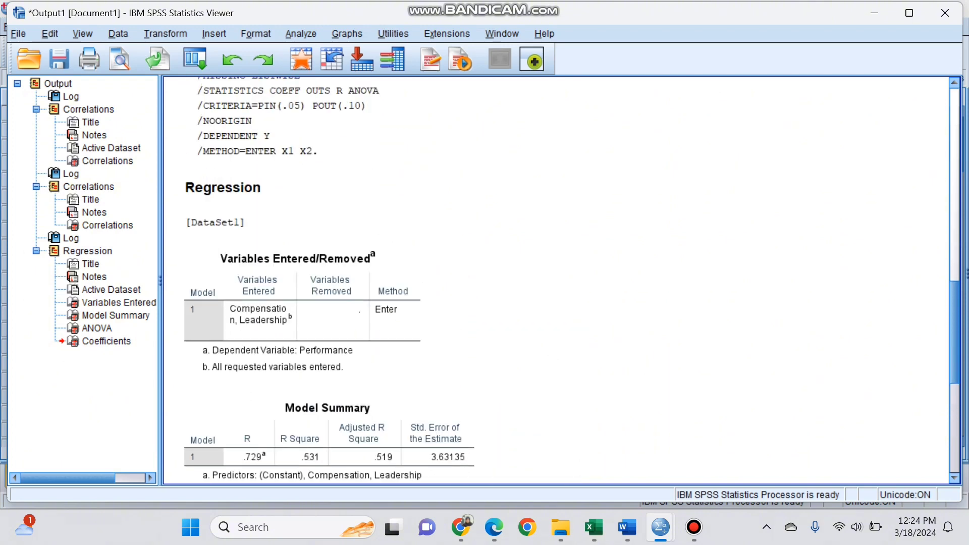
scroll(564, 275, down, 6)
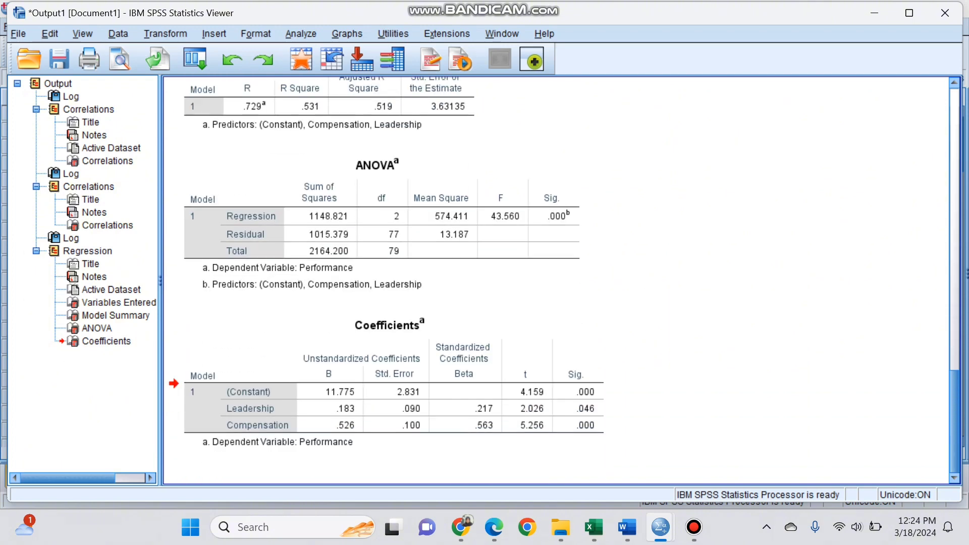
- Copy the regression Coefficients table, switch to the Word document and compare it with the table under How to test in SPSS
right_click(285, 325)
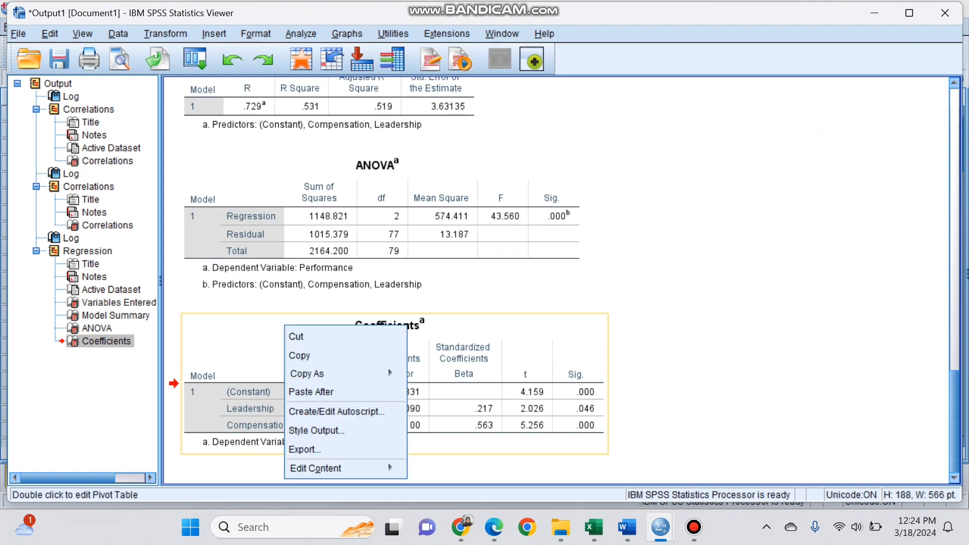
click(303, 354)
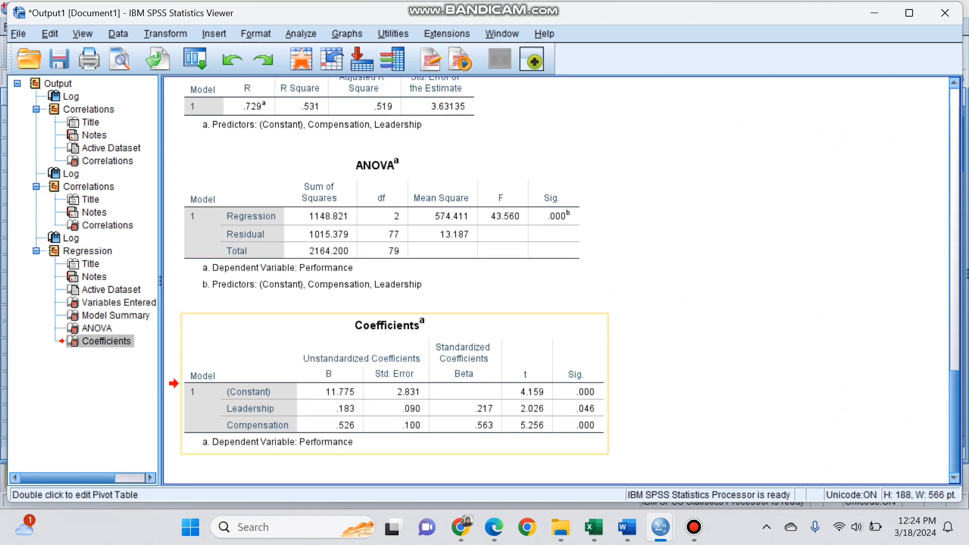
click(627, 527)
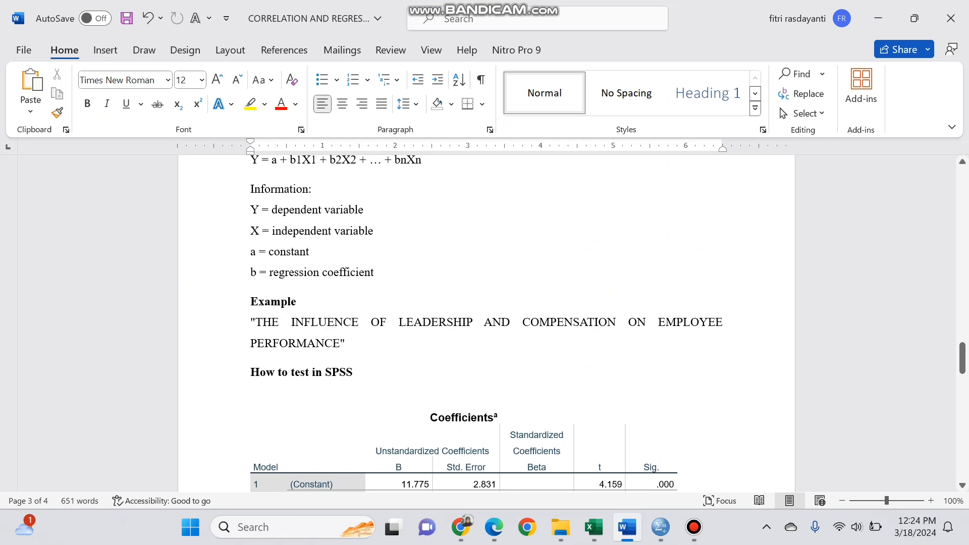
scroll(484, 323, down, 4)
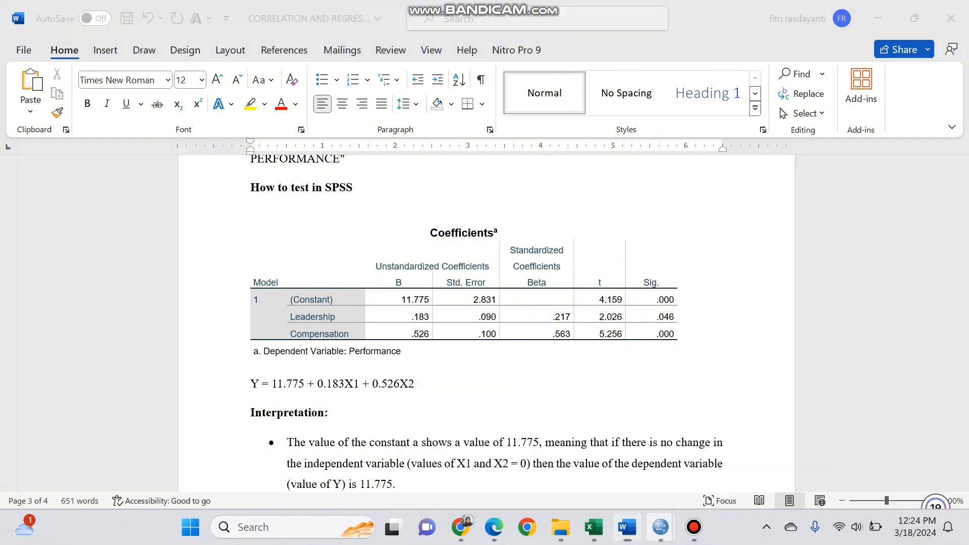
mouse_move(660, 527)
click(660, 454)
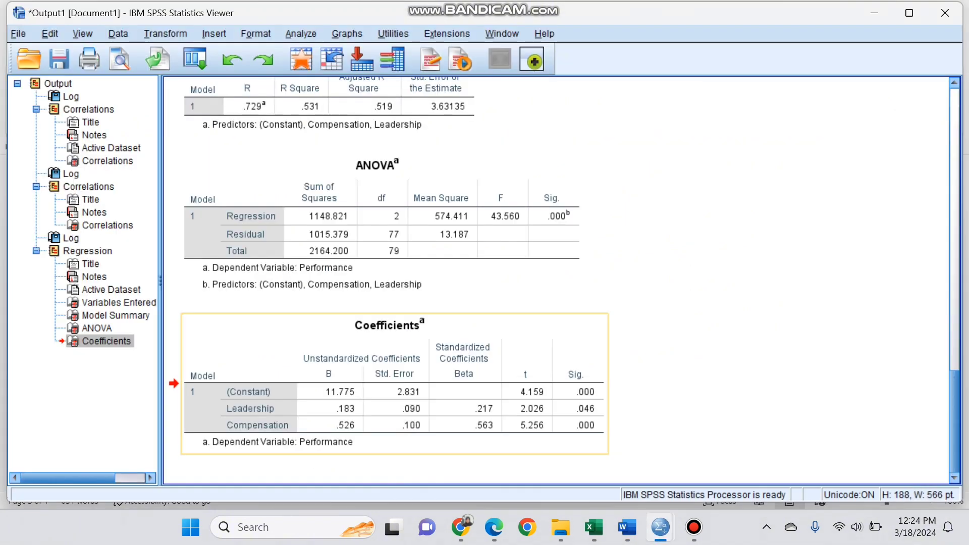
click(627, 527)
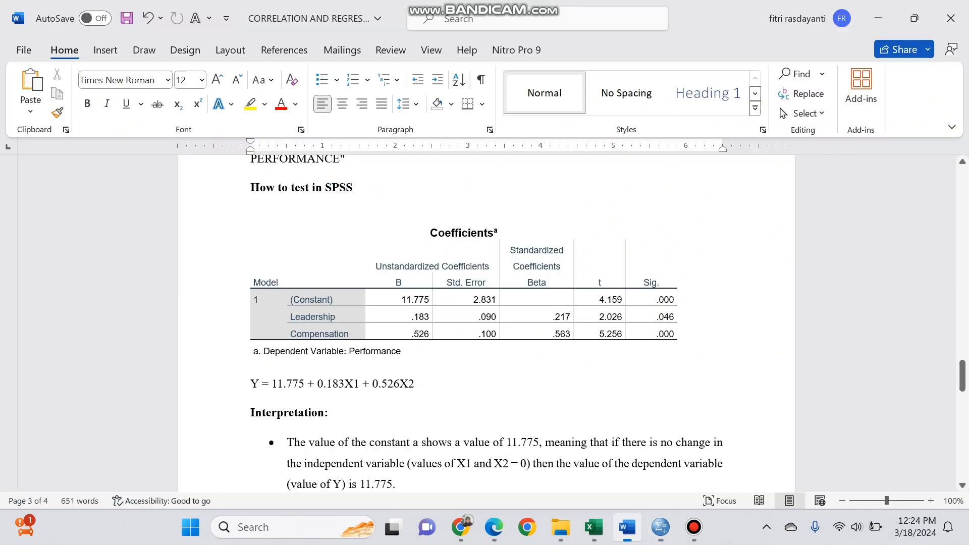
- Read the regression equation and the interpretation of the constant and the Leadership and Compensation coefficients in the Word document
scroll(485, 323, down, 3)
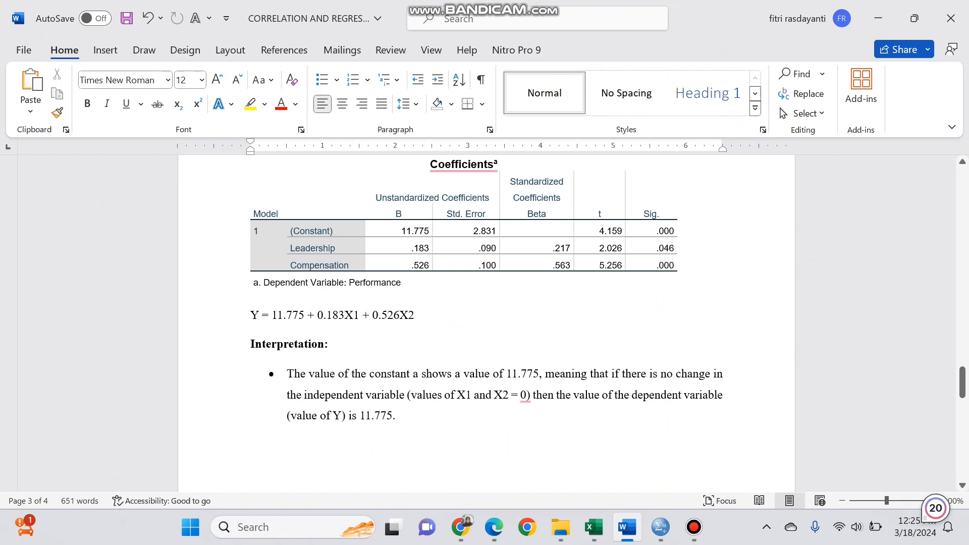
mouse_move(962, 382)
mouse_down()
mouse_move(962, 349)
mouse_move(963, 375)
mouse_up()
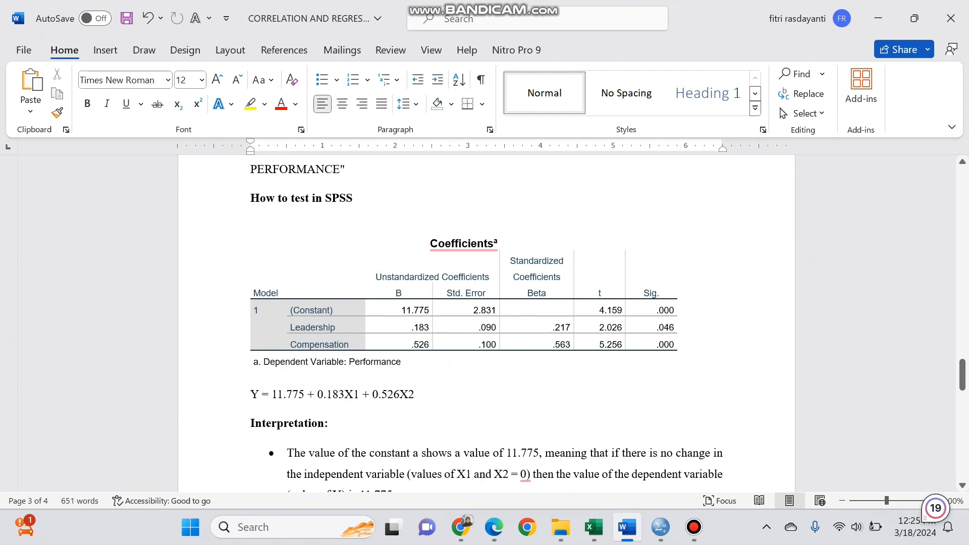
drag(961, 375, 961, 384)
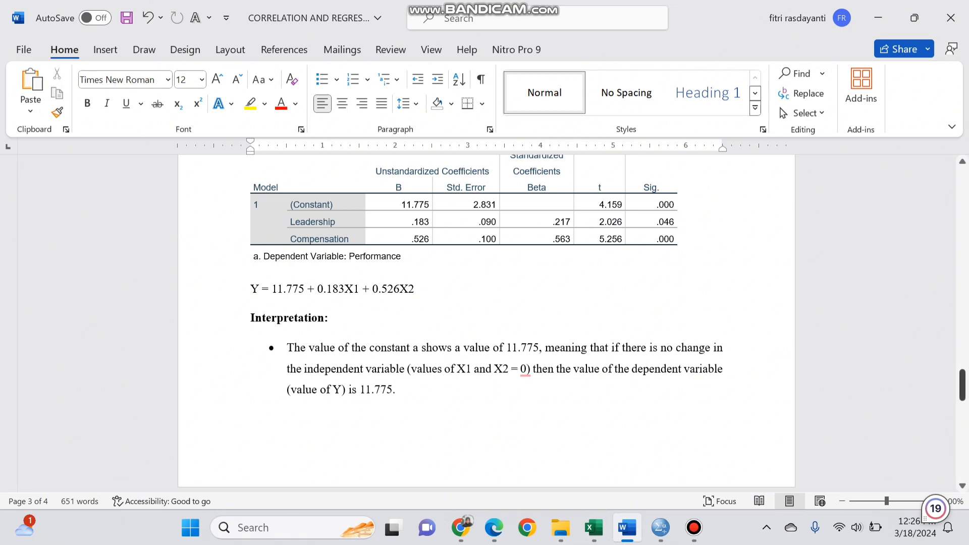
drag(962, 384, 962, 408)
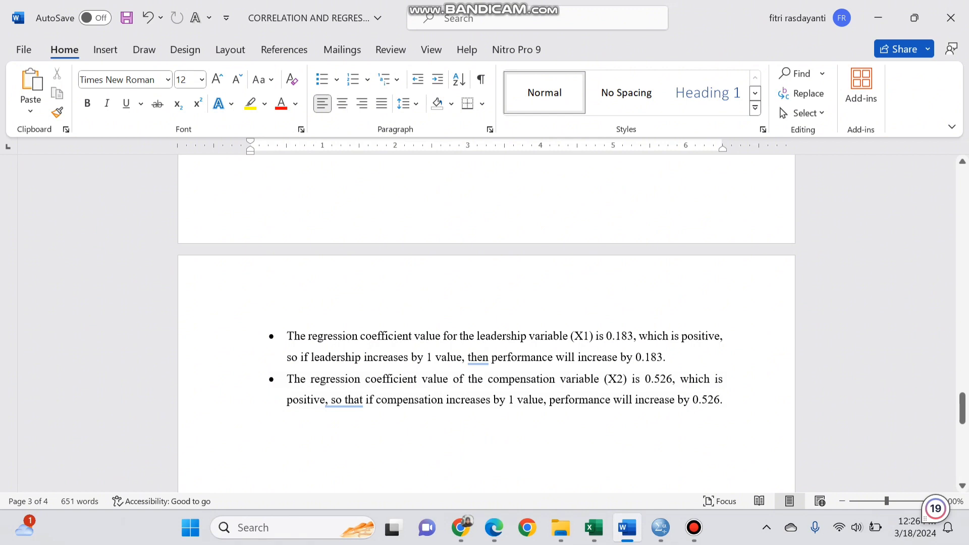
drag(962, 408, 962, 412)
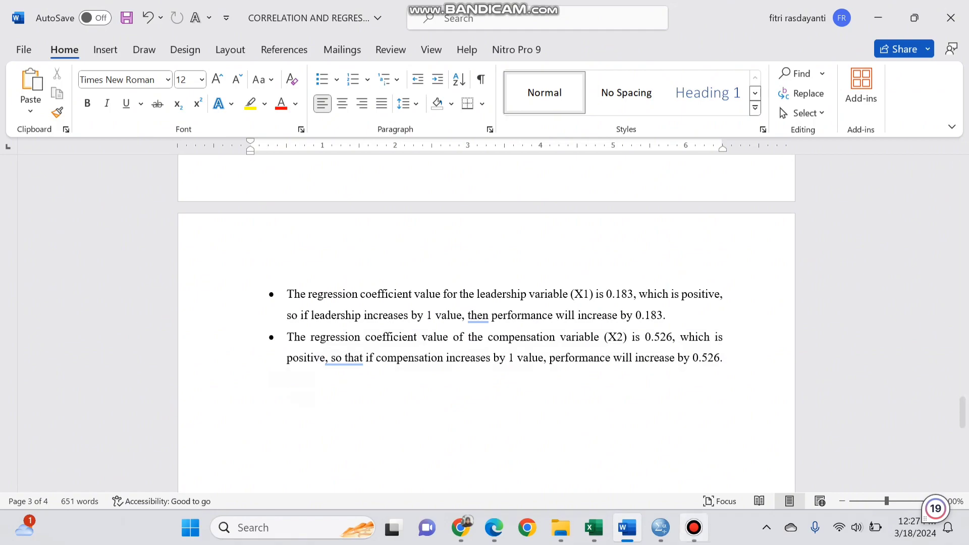
click(694, 527)
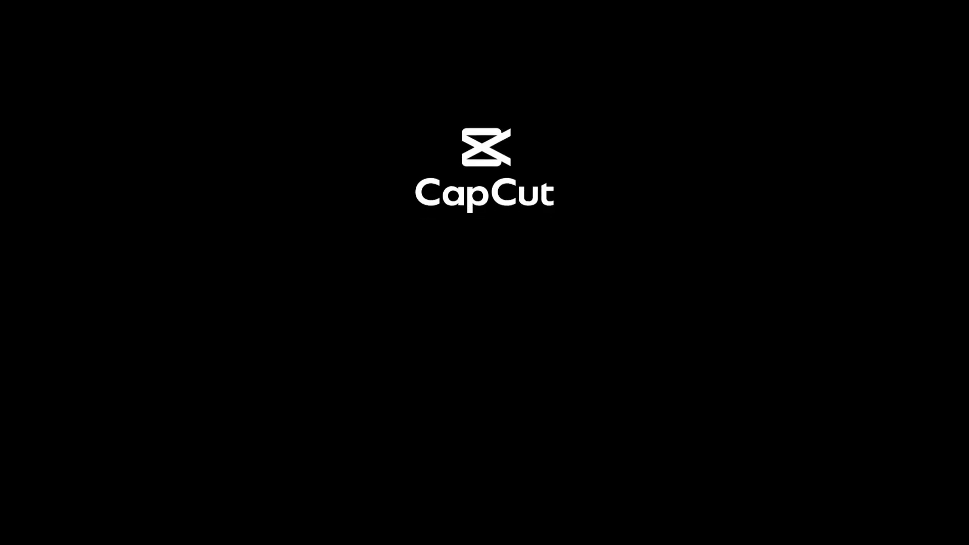